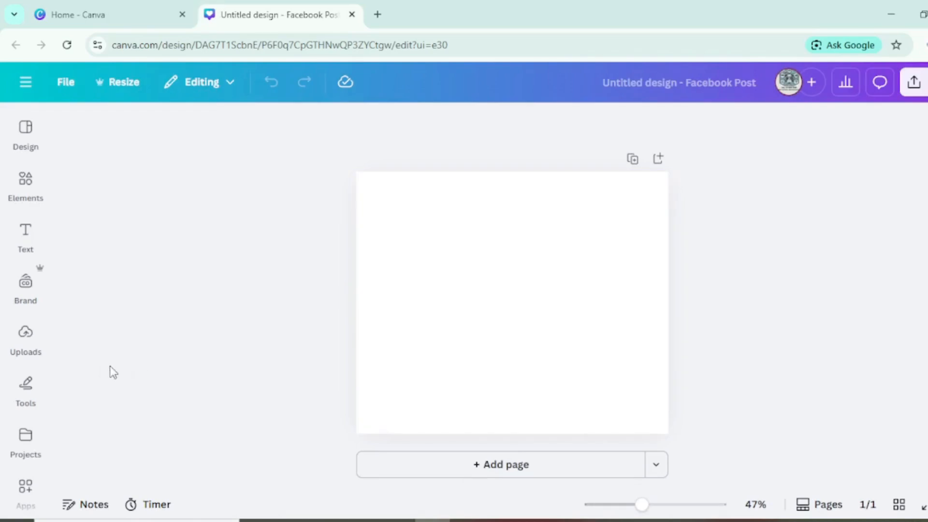
Place the uploaded photo of the plain white mug on the blank page and remove its background
left_click(27, 340)
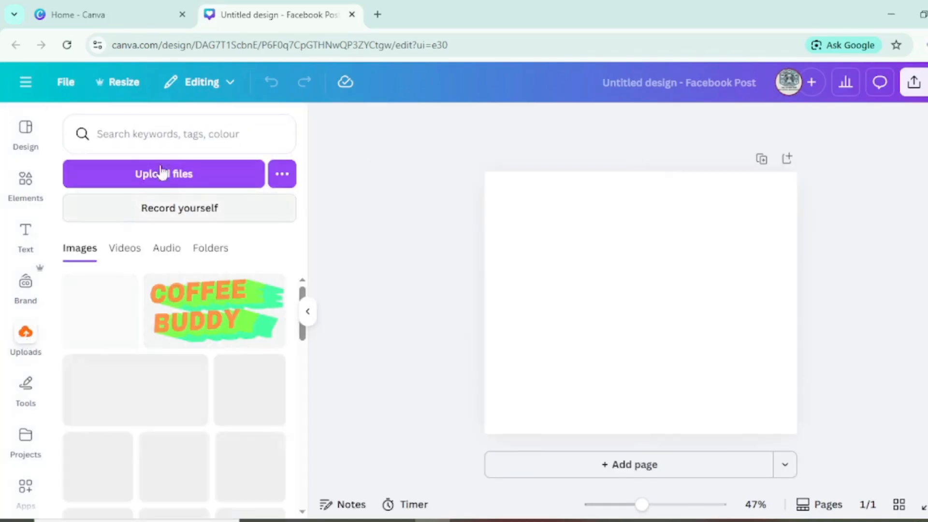
left_click(169, 179)
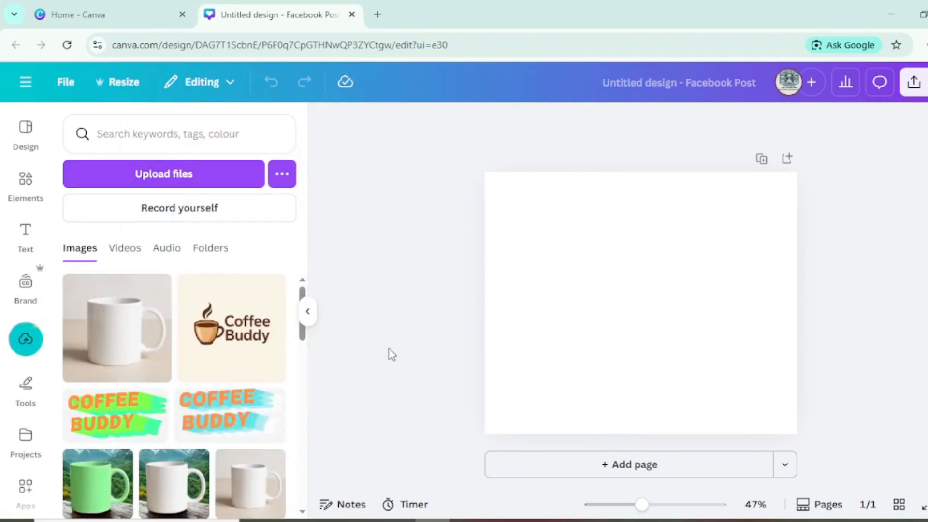
left_click(123, 349)
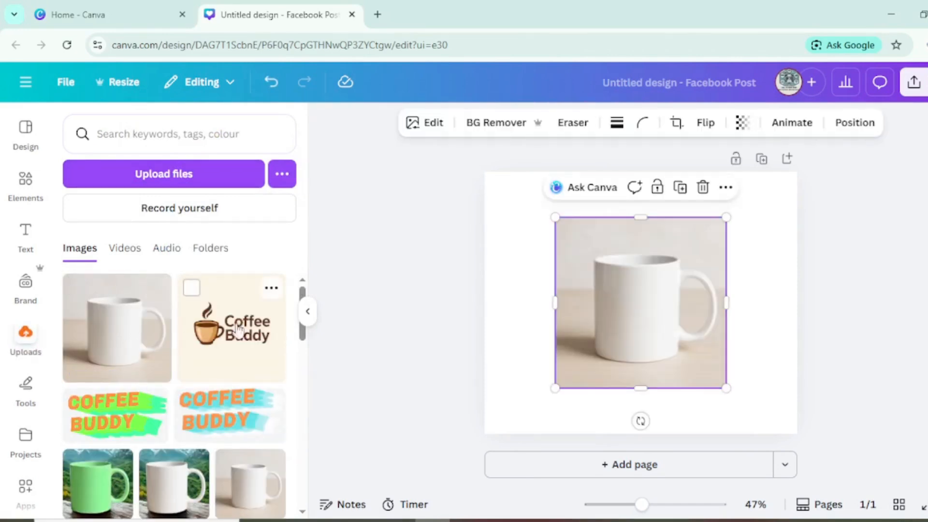
left_click(308, 312)
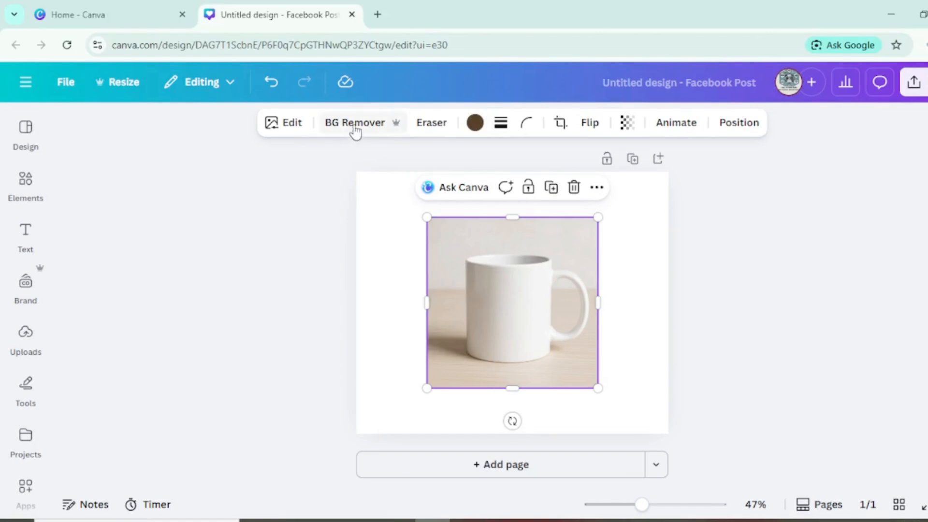
left_click(376, 129)
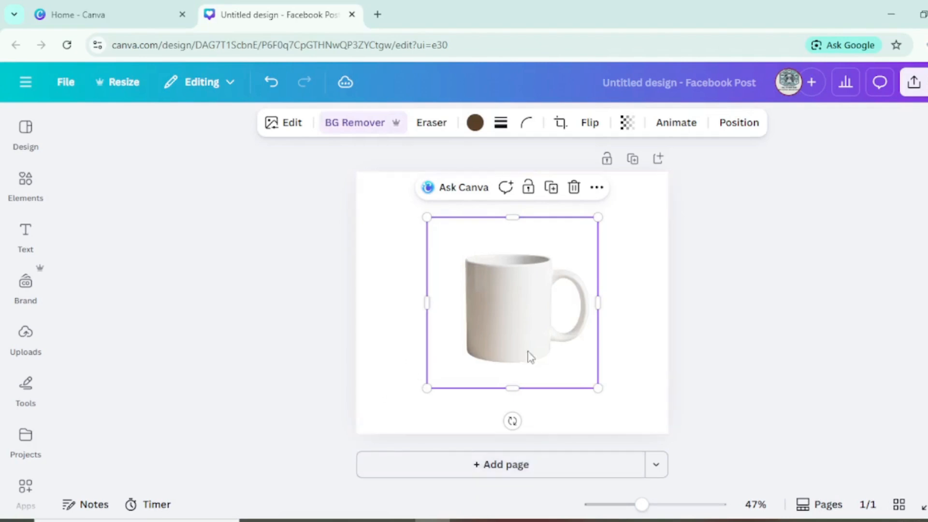
Enlarge the mug cut-out so it fills most of the page height and centre it on the page
left_click(435, 225)
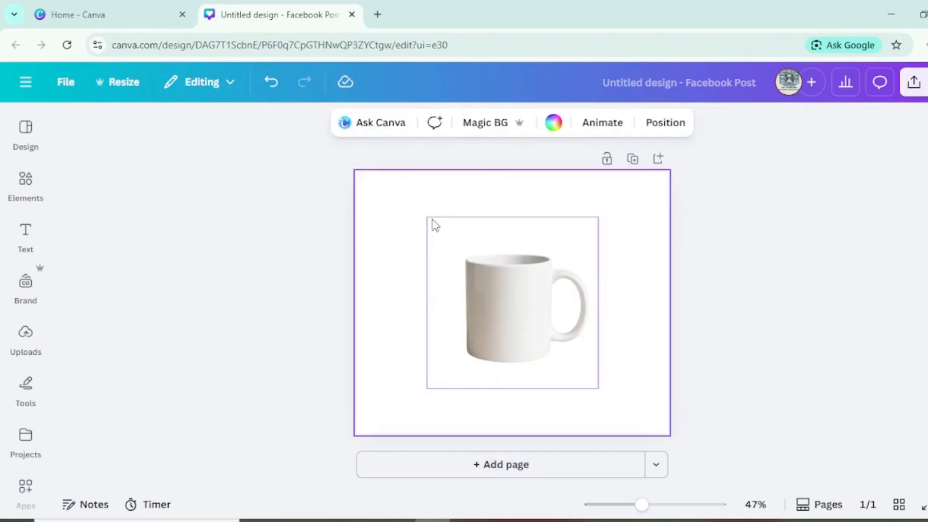
left_click(447, 251)
left_click_drag(422, 220, 360, 195)
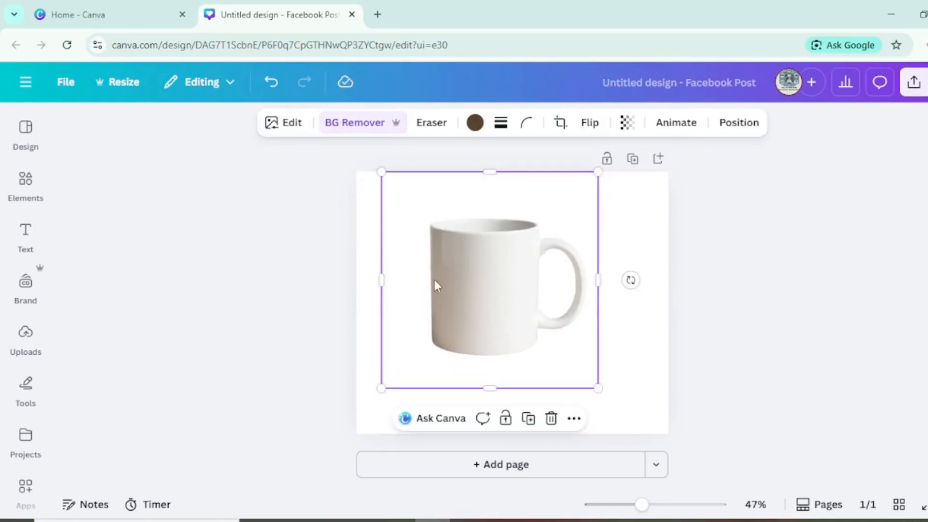
left_click_drag(478, 283, 500, 301)
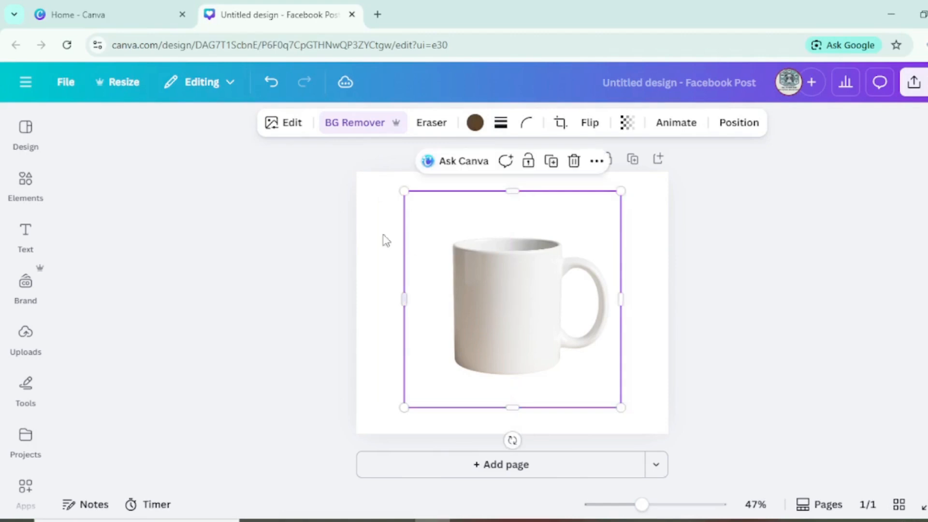
Generate a new background for the mug from the prompt "early morning scene in a scenic hill station with the coffee mug placed in a beautiful table."
left_click(289, 125)
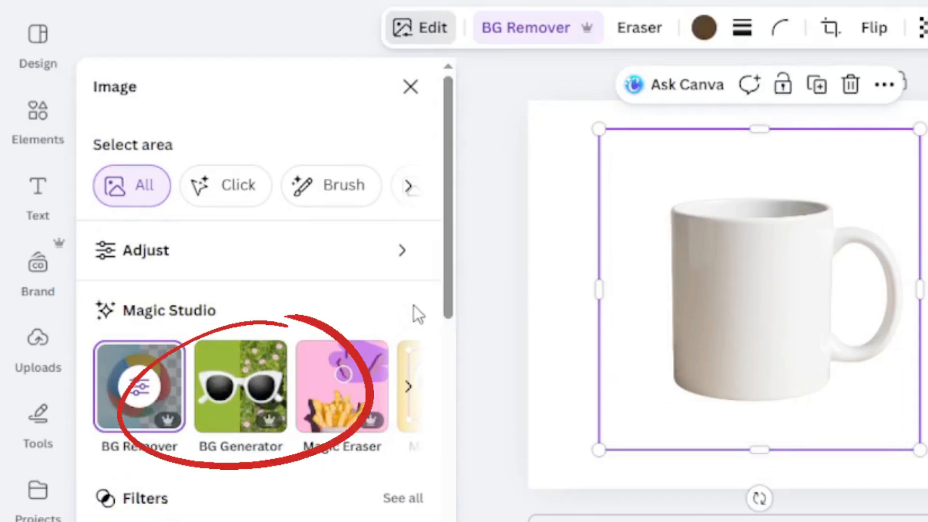
left_click_drag(449, 288, 451, 329)
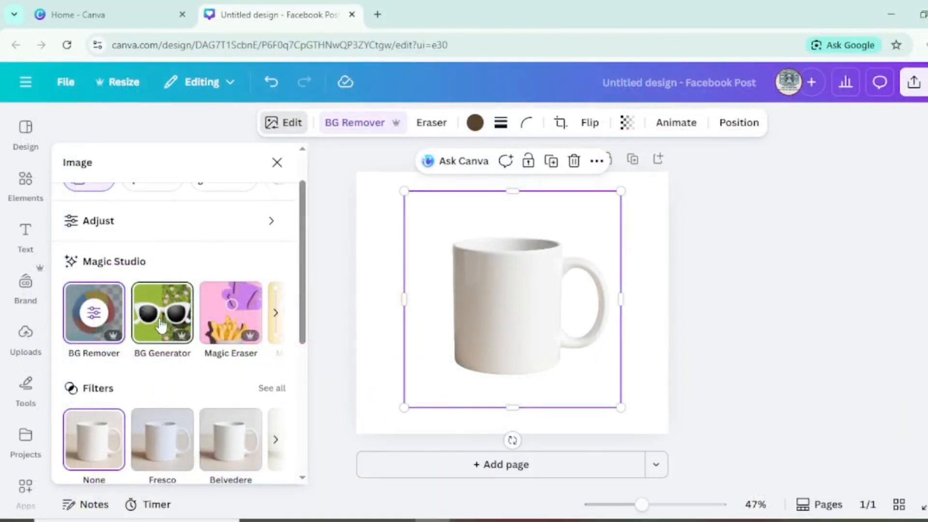
left_click(185, 355)
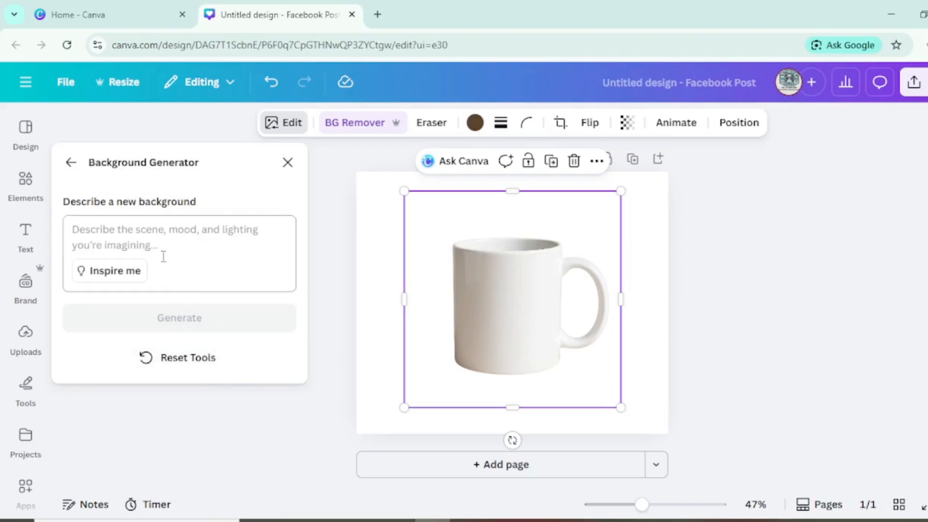
left_click(139, 235)
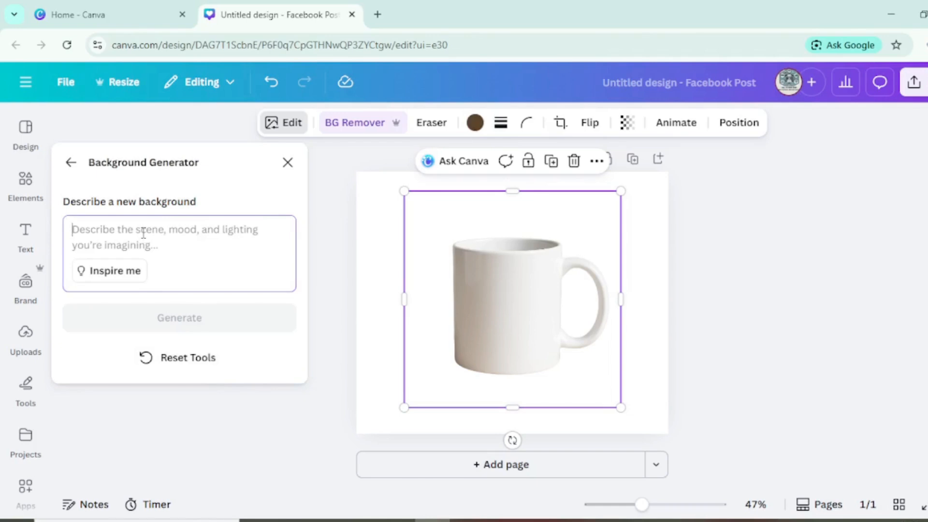
key("ctrl+v")
scroll(184, 244, "up", 1)
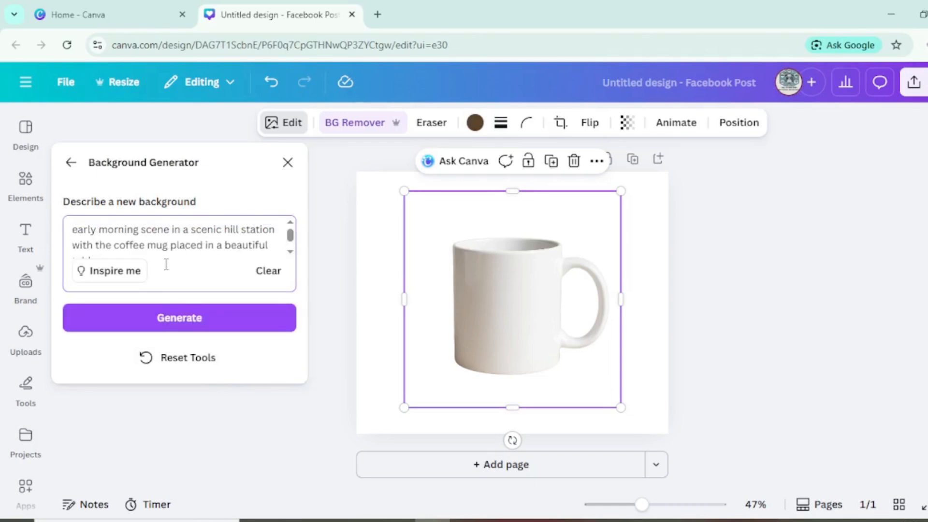
scroll(189, 250, "down", 1)
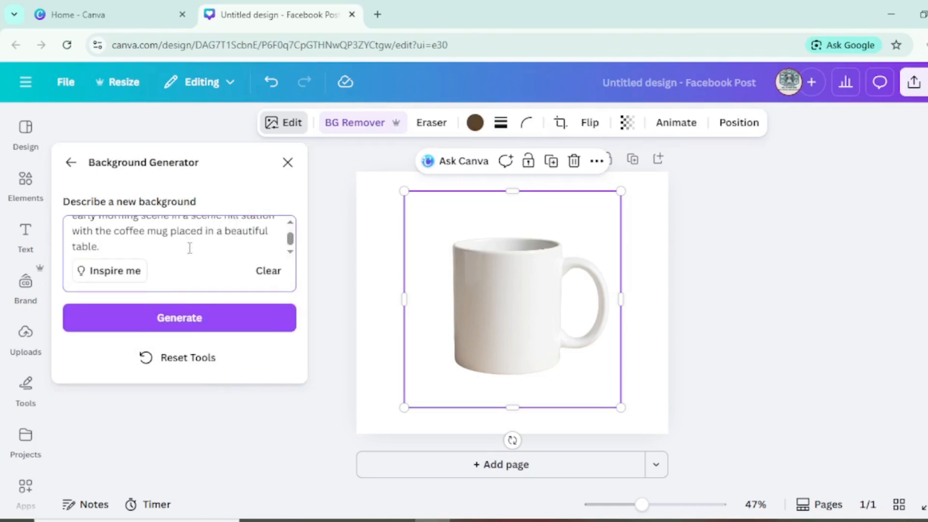
left_click(220, 320)
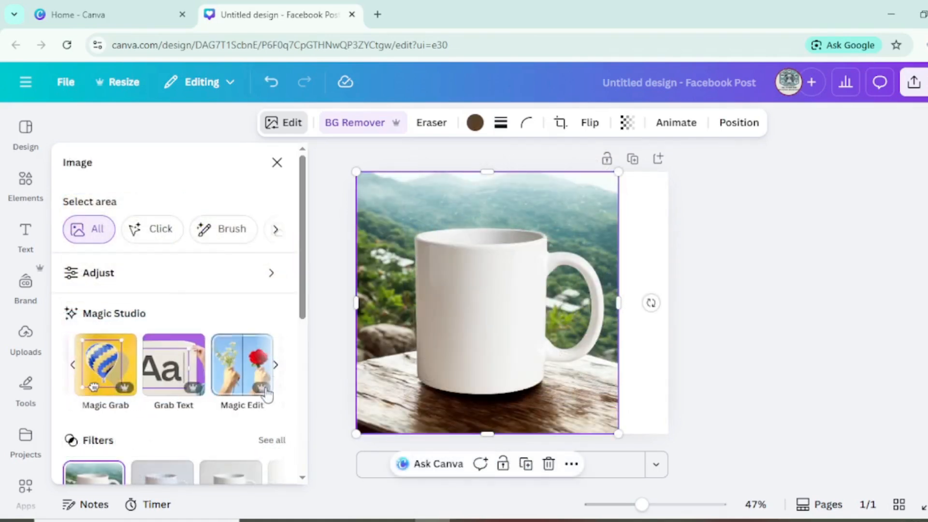
Extend the mug image to the whole page with Magic Expand and keep the variant with red berries on the table
left_click(276, 364)
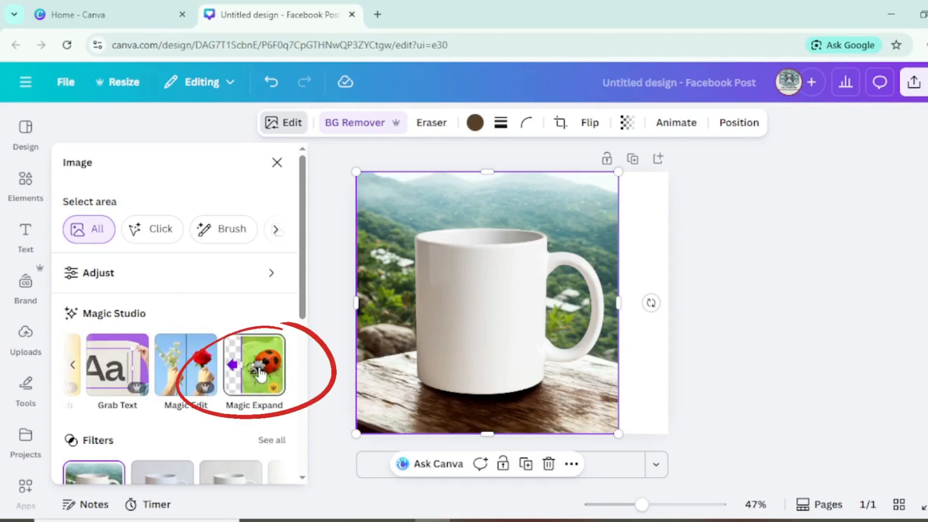
left_click(267, 379)
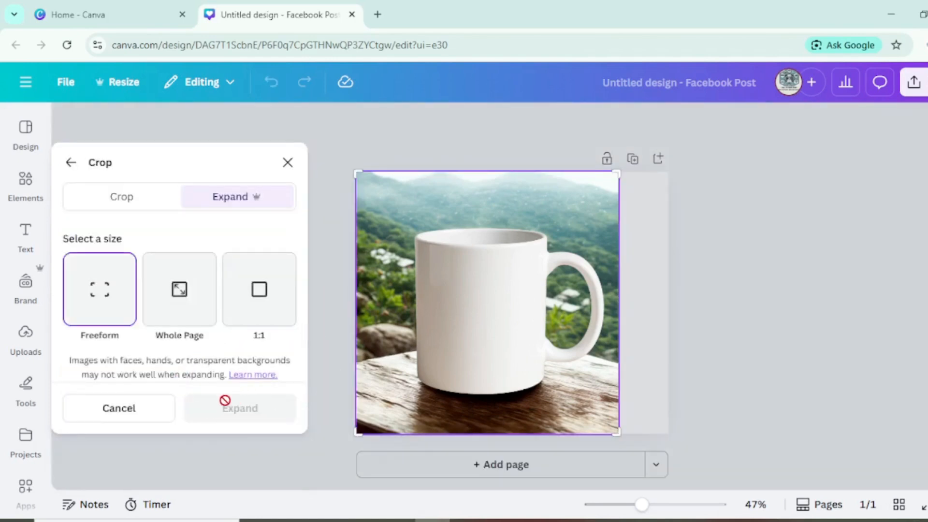
left_click(187, 271)
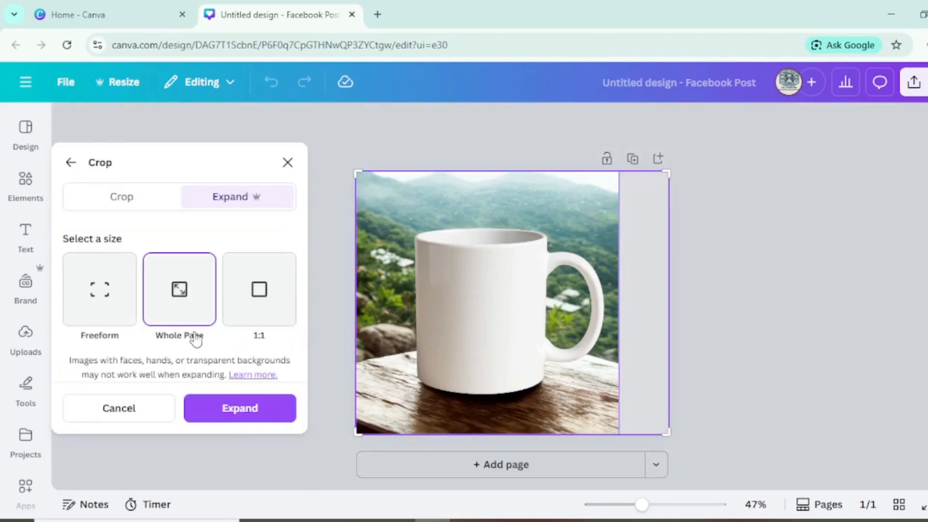
left_click(247, 408)
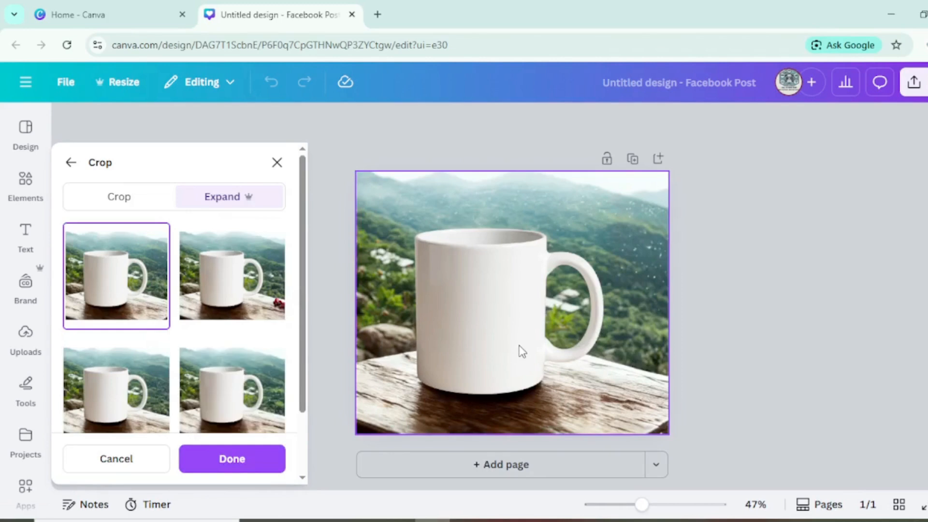
left_click(232, 275)
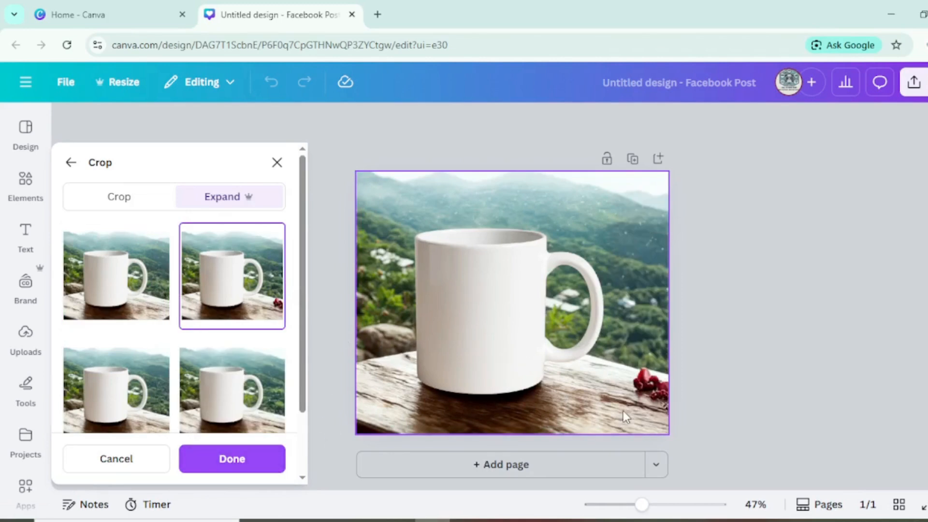
left_click(232, 456)
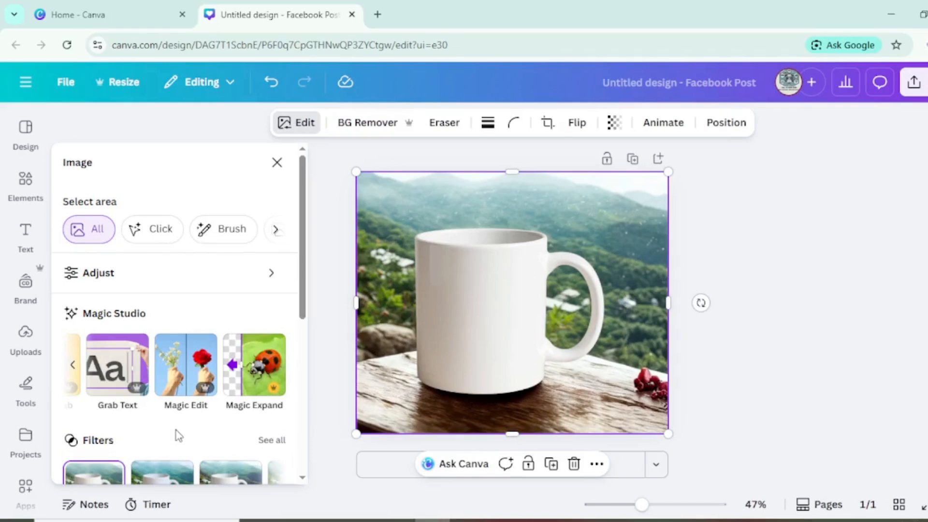
Separate the mug from its scene with Magic Grab and shrink it to a small mug standing on the wooden table
left_click(73, 368)
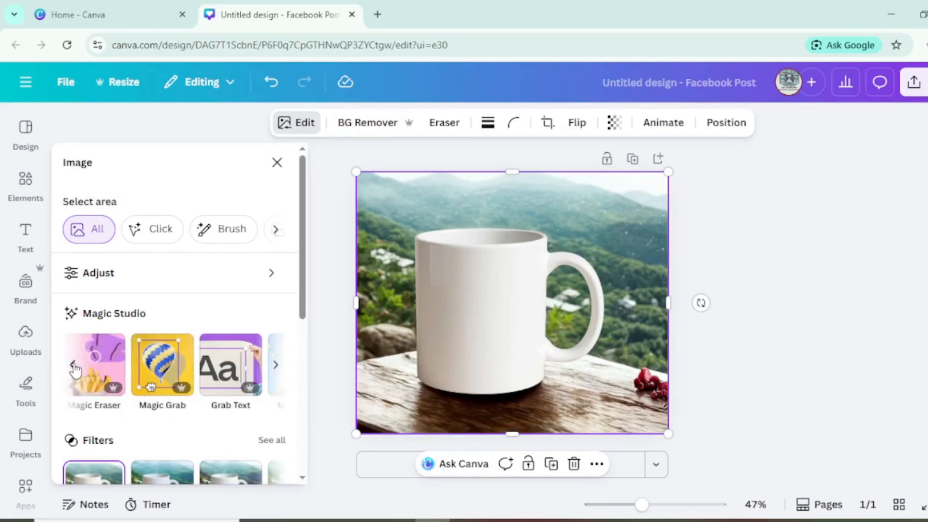
left_click(159, 370)
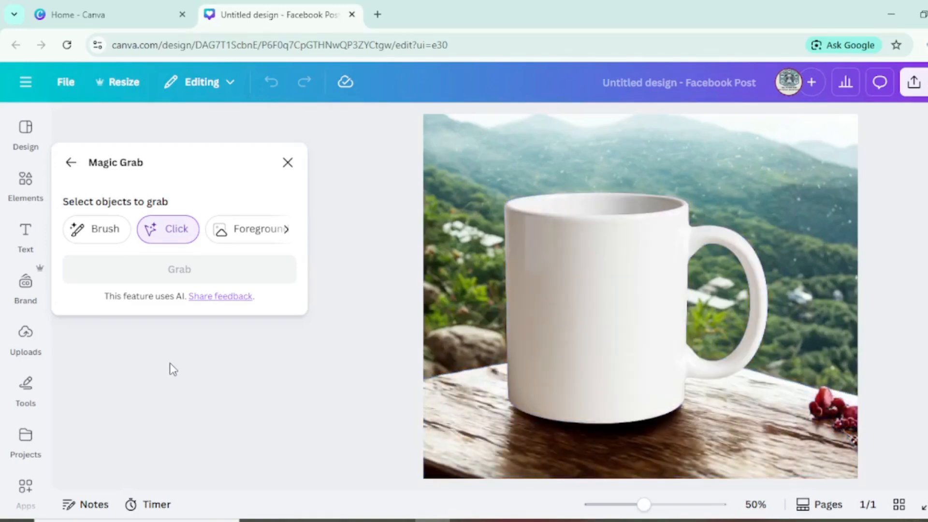
left_click(614, 305)
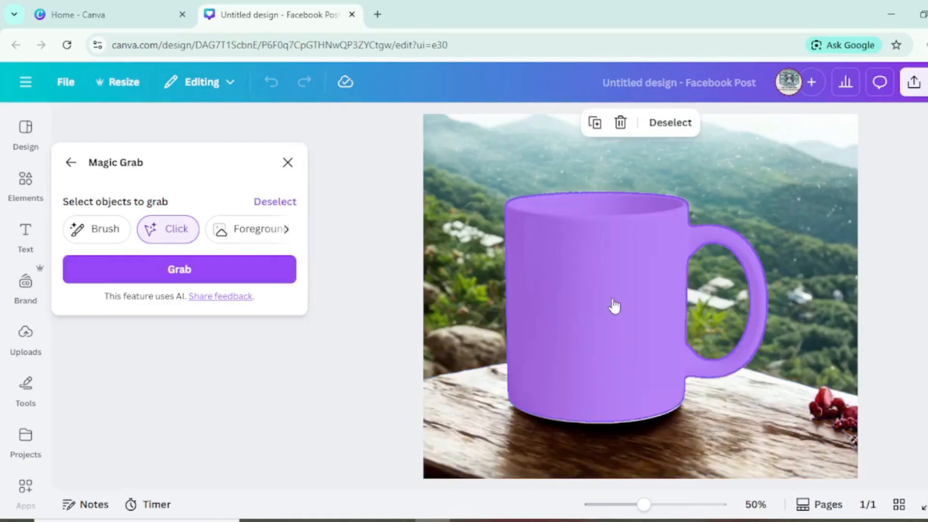
left_click(233, 287)
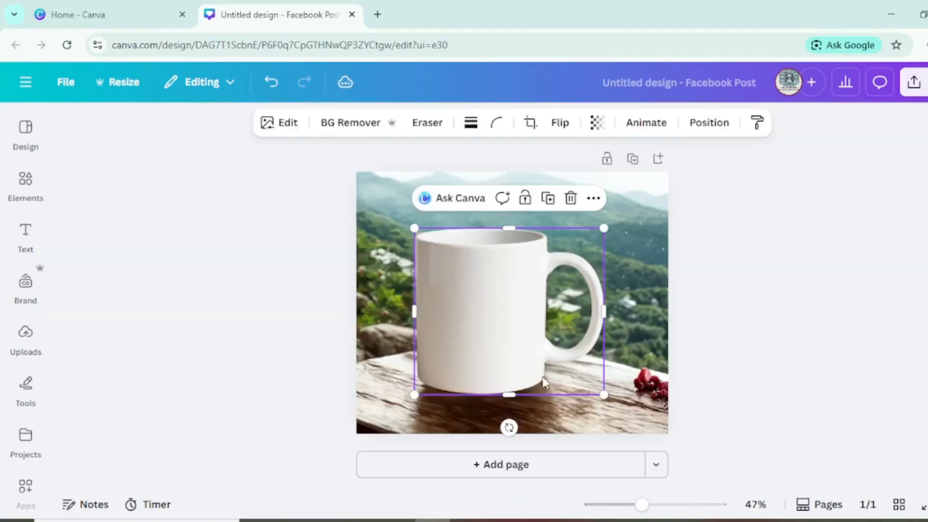
mouse_move(478, 324)
left_mouse_down()
mouse_move(465, 332)
mouse_move(548, 363)
mouse_move(475, 328)
left_mouse_up()
left_click_drag(601, 234, 528, 325)
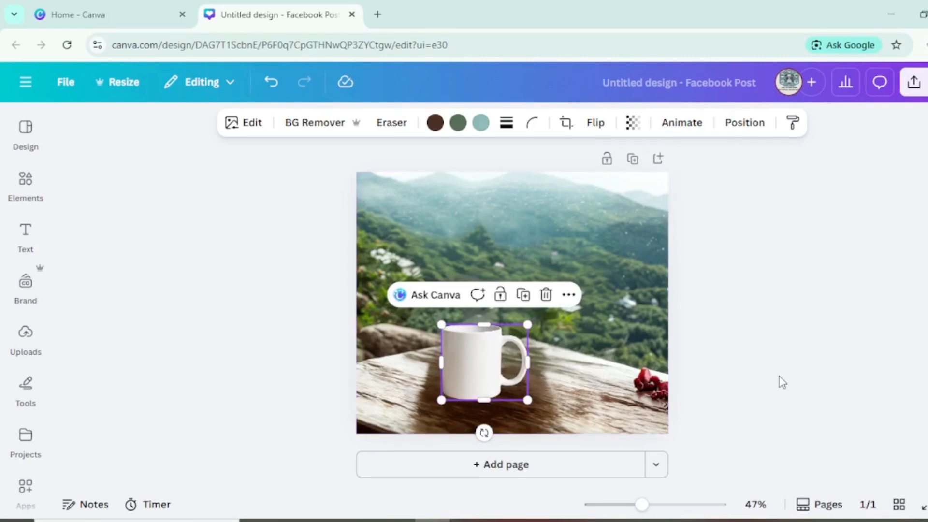
Add the uploaded Coffee Buddy logo without its background and fit it at small size onto the mug's front
left_click(25, 333)
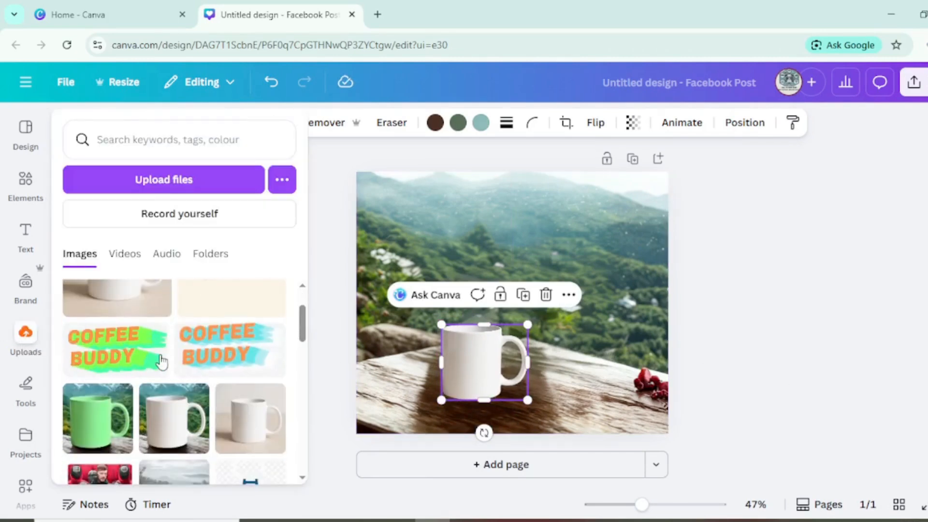
scroll(159, 361, "down", 5)
scroll(161, 362, "up", 6)
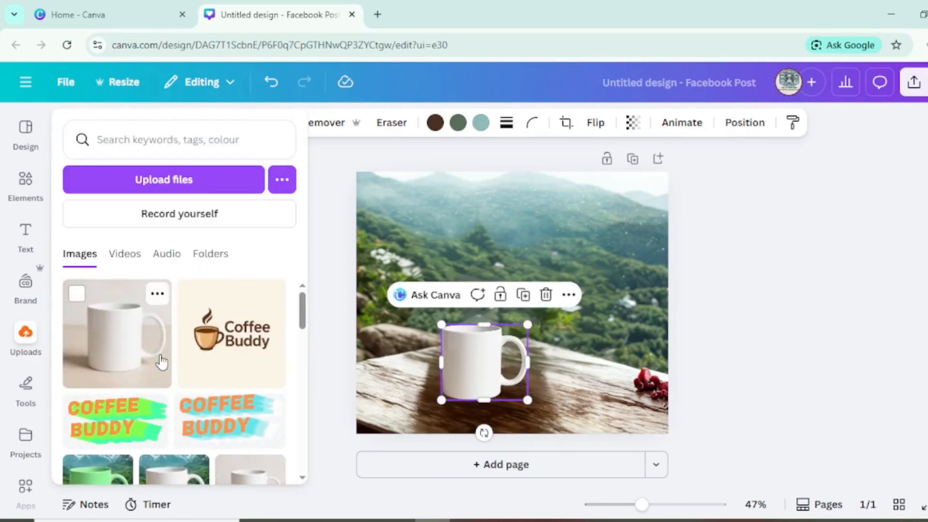
left_click(235, 345)
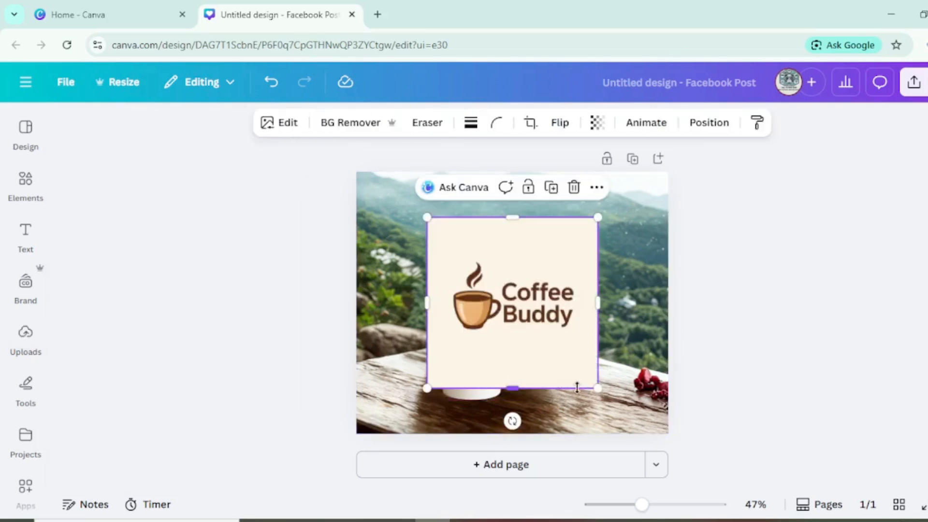
left_click_drag(594, 386, 515, 306)
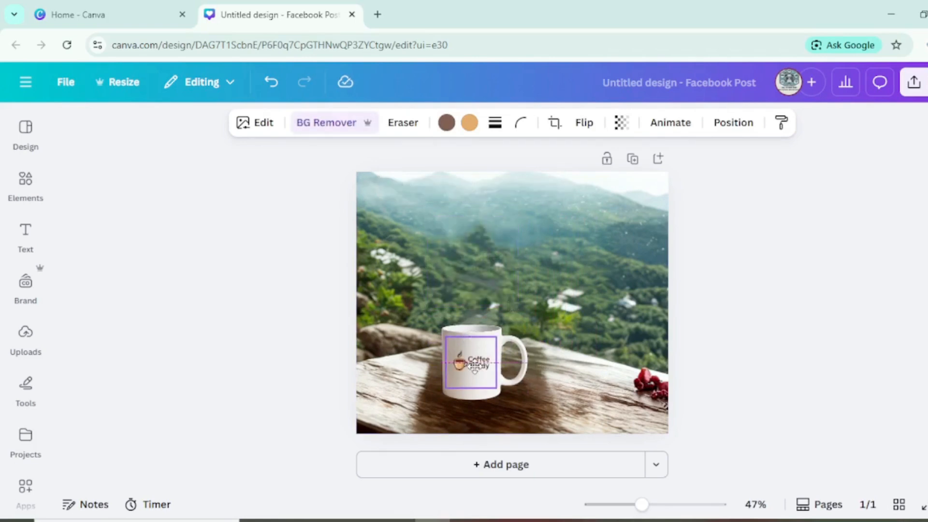
left_click(602, 361)
Group the Coffee Buddy logo with the mug and shift the group slightly to the right on the table
left_click(471, 363)
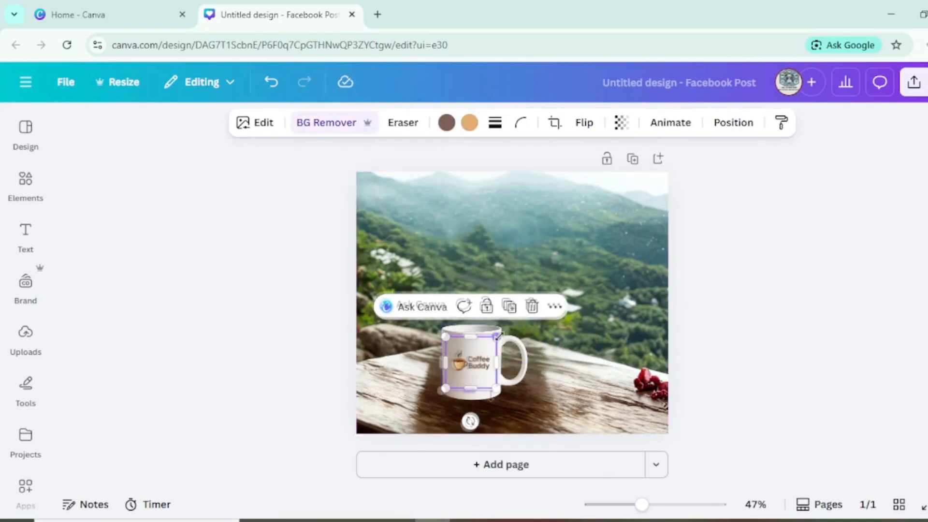
left_click(516, 365, "shift")
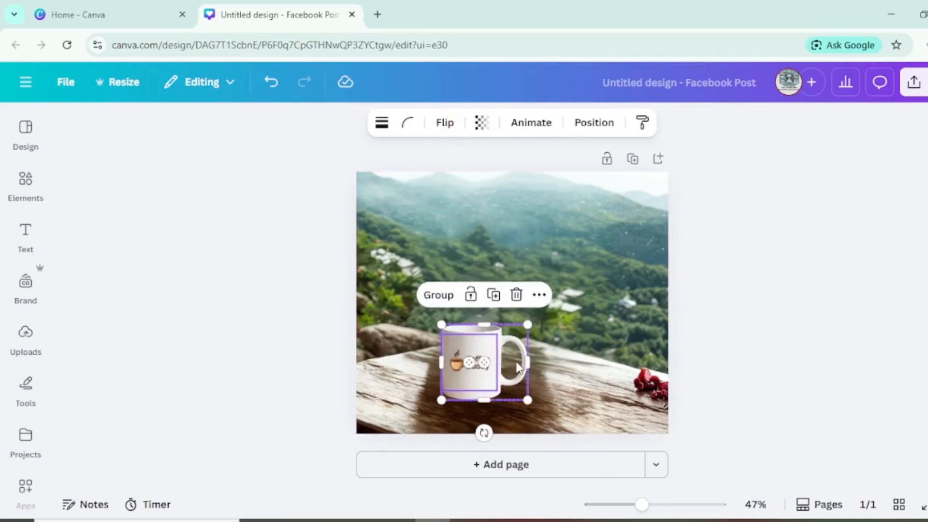
left_click(439, 295)
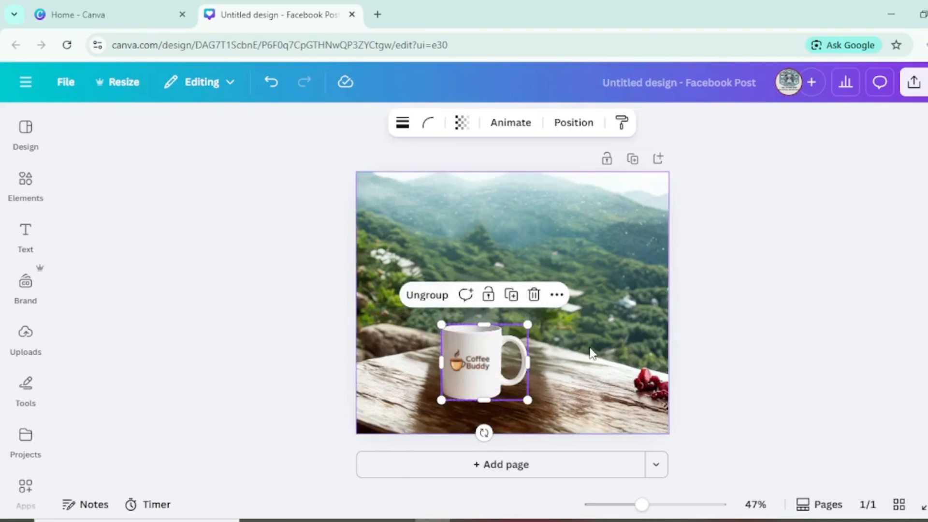
left_click(560, 372)
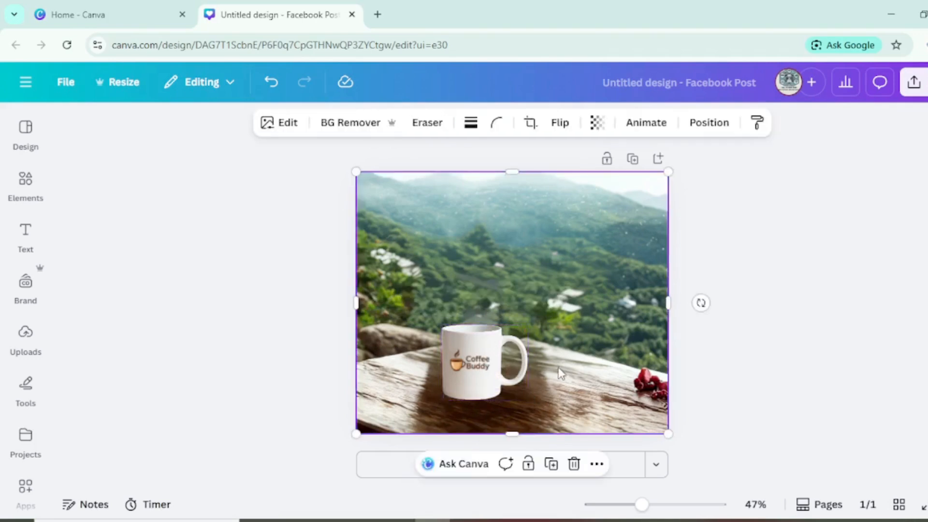
left_click(459, 362)
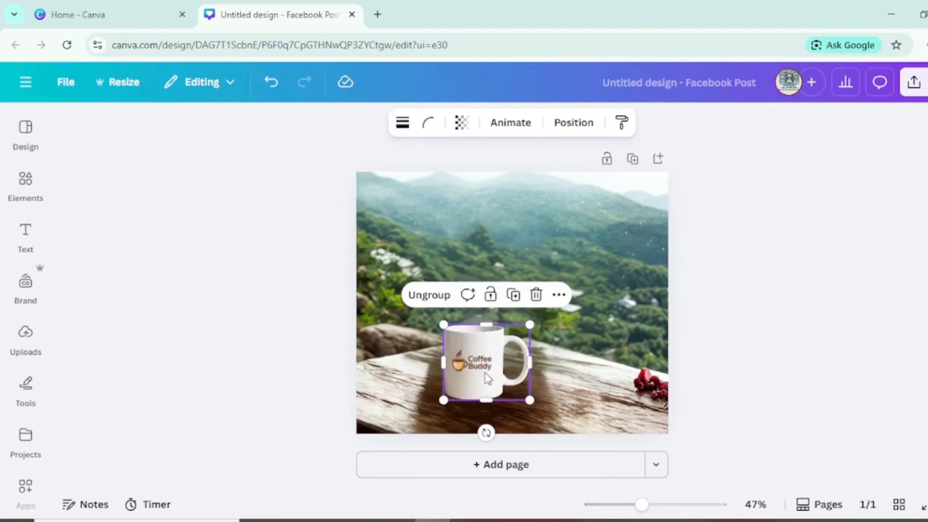
Ungroup the branded mug and set a plain white duplicate of the mug to its left on the table
left_click_drag(516, 352, 511, 384)
left_click_drag(459, 360, 426, 346)
left_click_drag(512, 368, 497, 373)
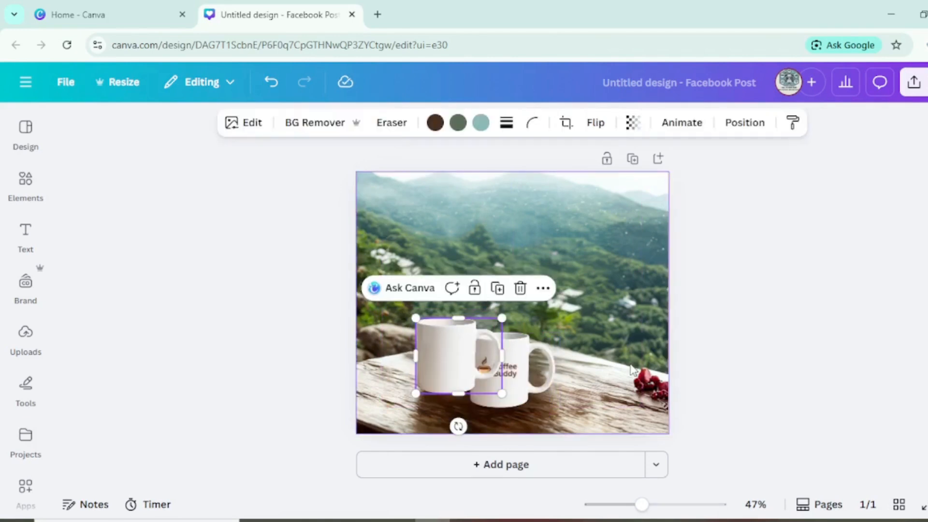
left_click(630, 367)
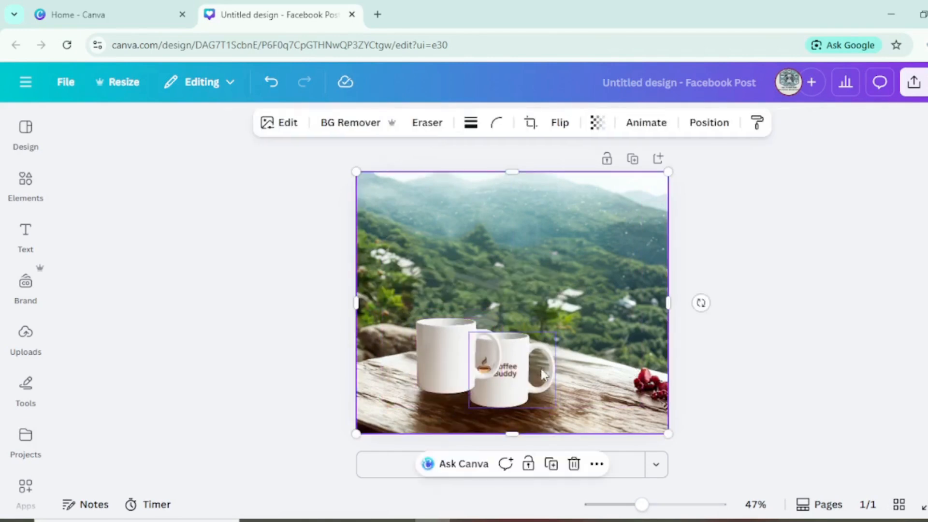
Generate Magic Edit variants of the plain mug copy, selecting the whole mug and using the prompt "make the cup green in color"
left_click(459, 359)
left_click(244, 127)
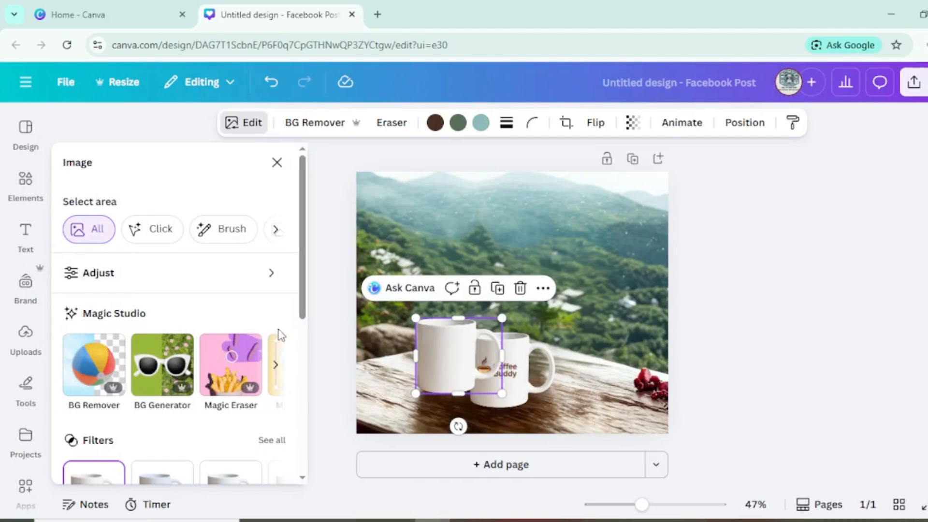
left_click(278, 373)
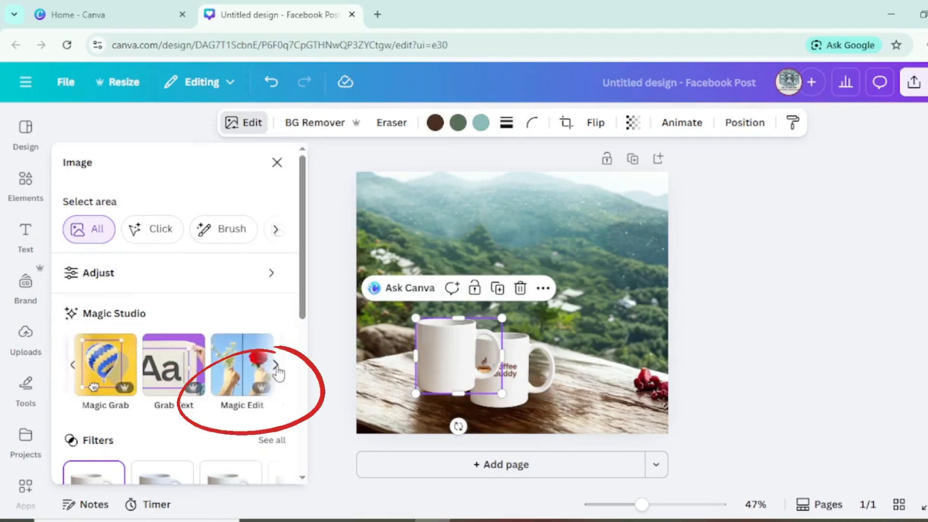
left_click(252, 361)
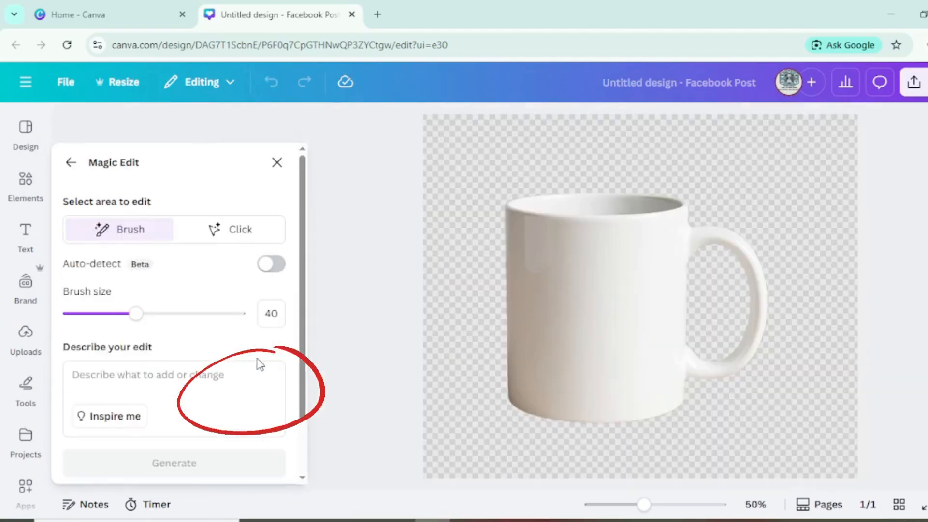
left_click(260, 237)
left_click(576, 311)
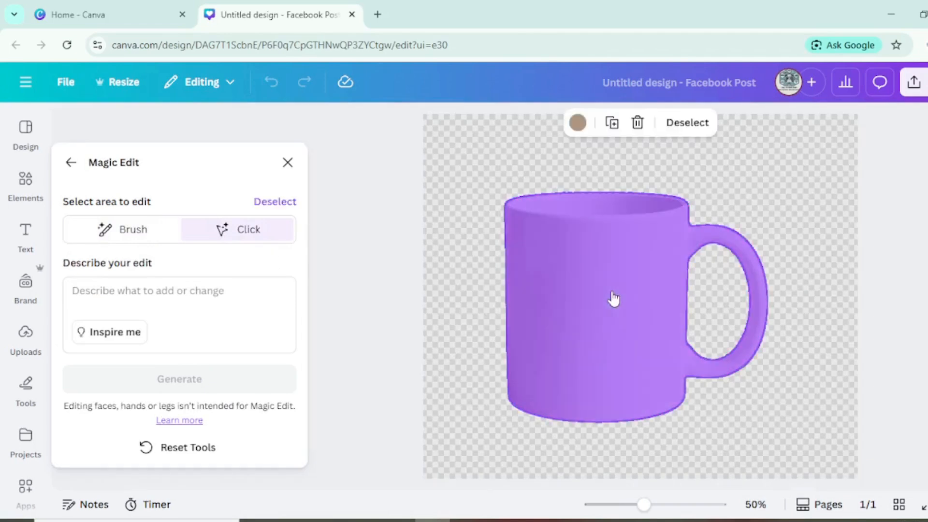
left_click(140, 288)
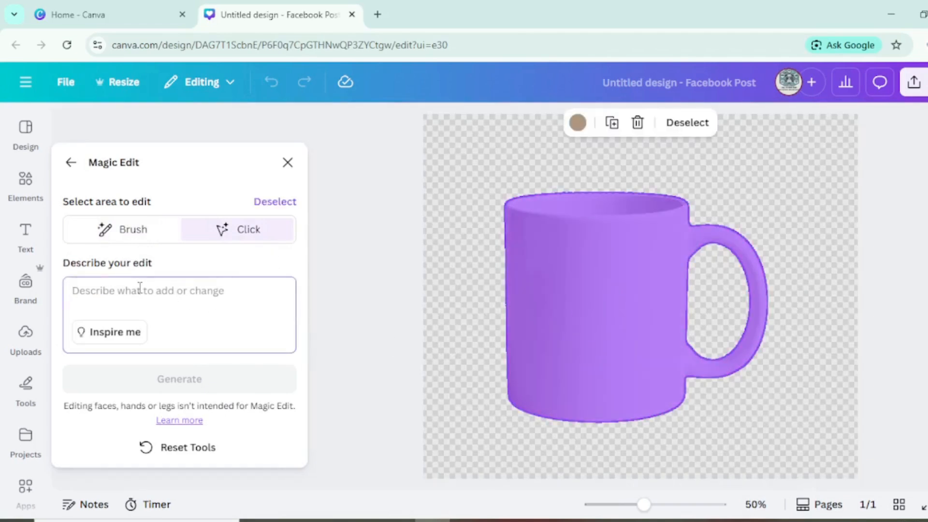
type("make the cup green in color")
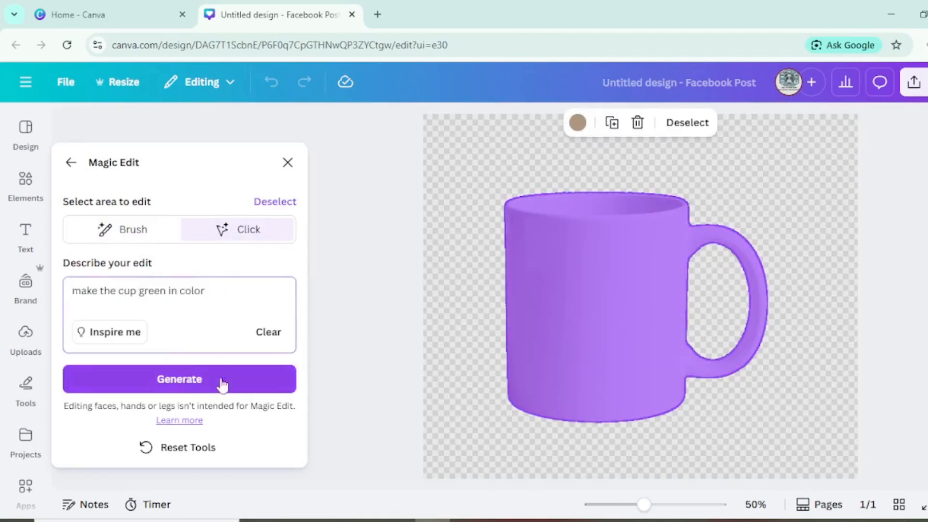
left_click(213, 379)
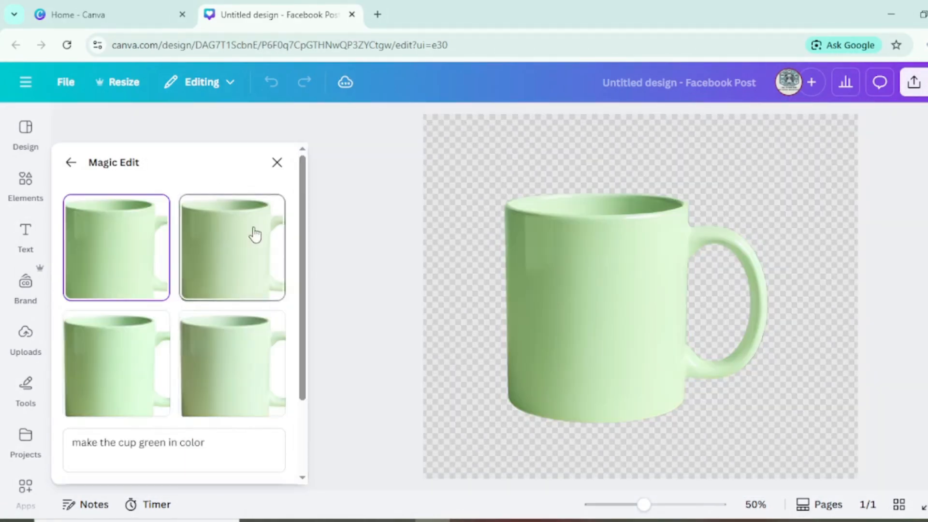
Compare the four green mug variants and keep the first one
left_click(266, 234)
left_click(100, 370)
left_click(191, 378)
left_click(100, 266)
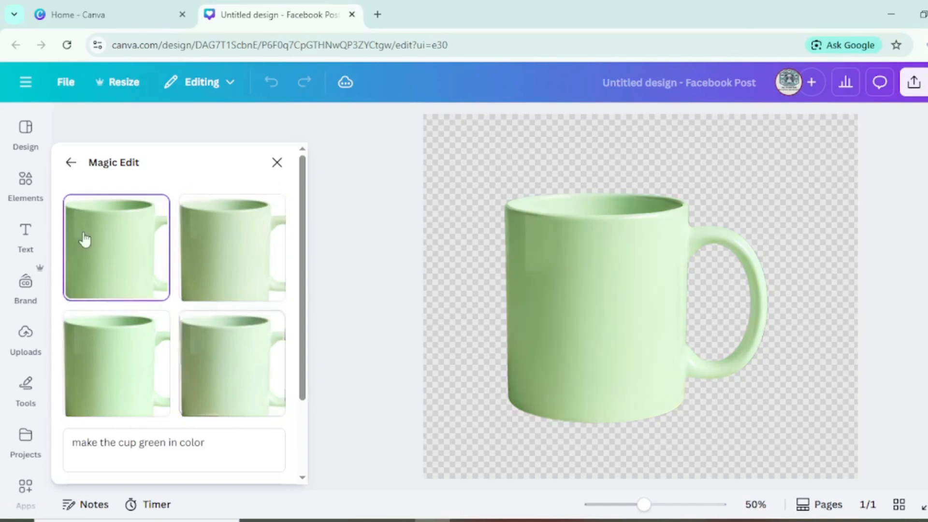
scroll(195, 406, "down", 2)
left_click(223, 462)
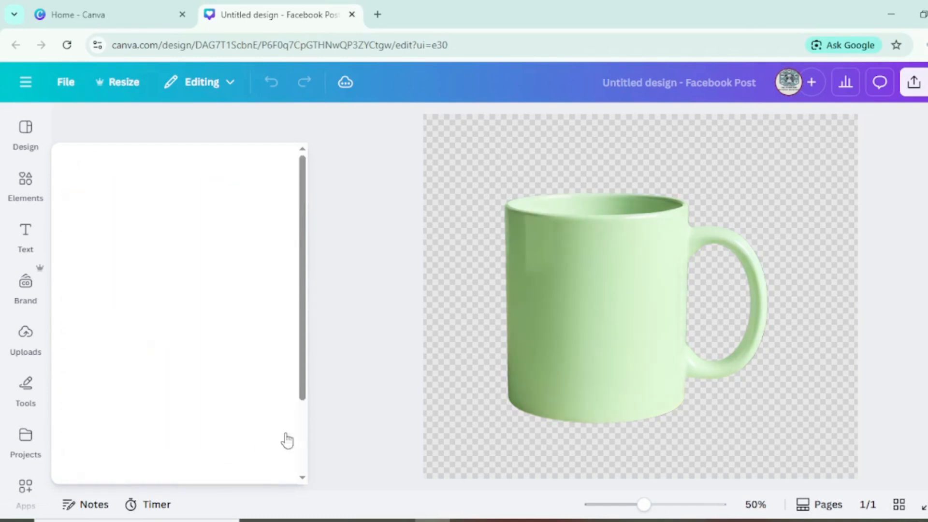
Send the green mug backward in the layer order and position it to the left of the white mug, partly behind it
left_click_drag(456, 359, 440, 334)
right_click(445, 335)
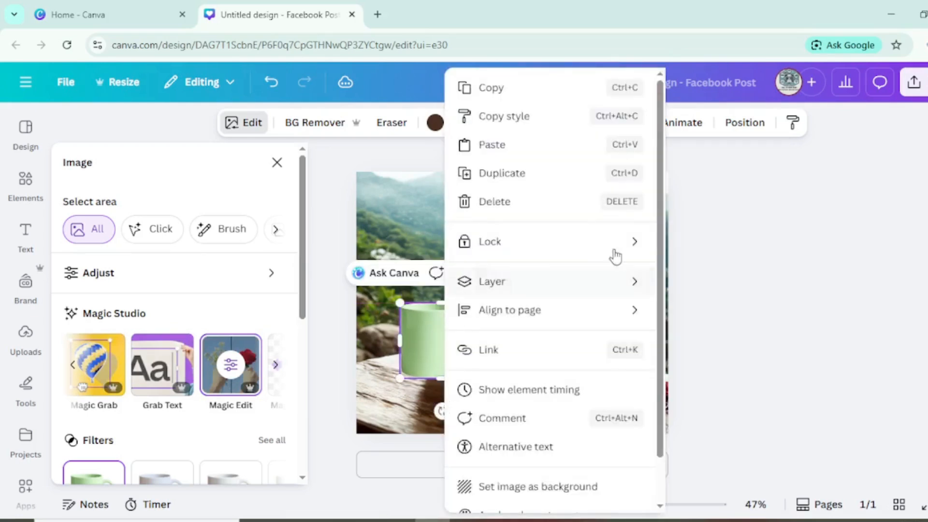
mouse_move(613, 286)
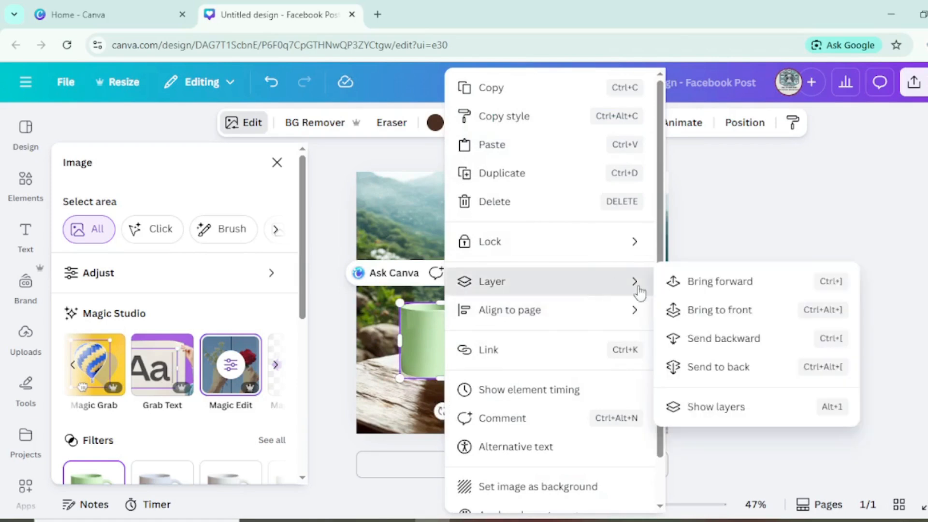
left_click(696, 341)
left_click_drag(441, 333, 444, 337)
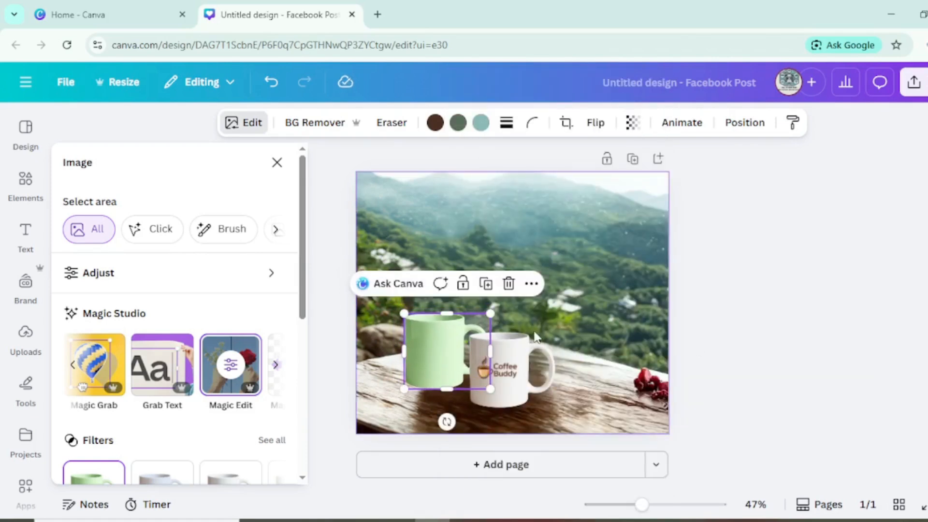
Duplicate the Coffee Buddy logo and place the copy on the front of the green mug
left_click(503, 370)
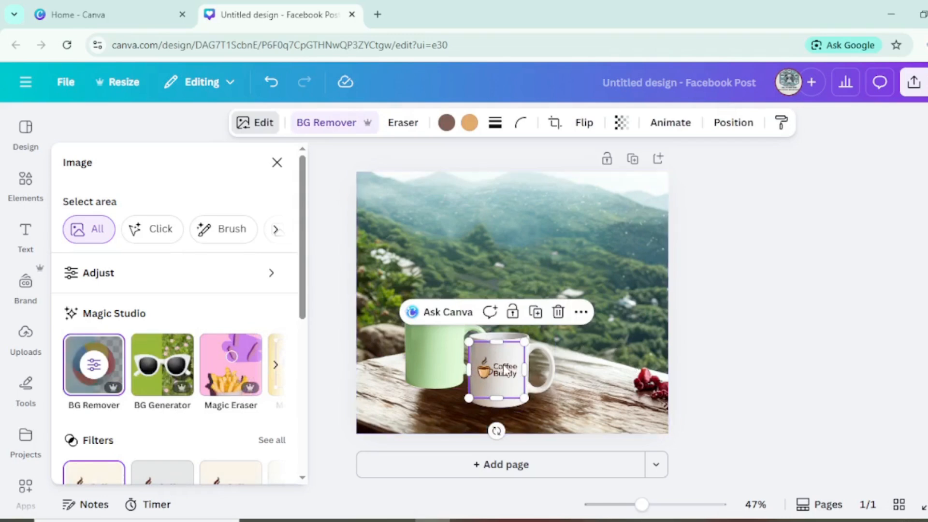
key("ctrl+d")
left_click_drag(515, 376, 432, 347)
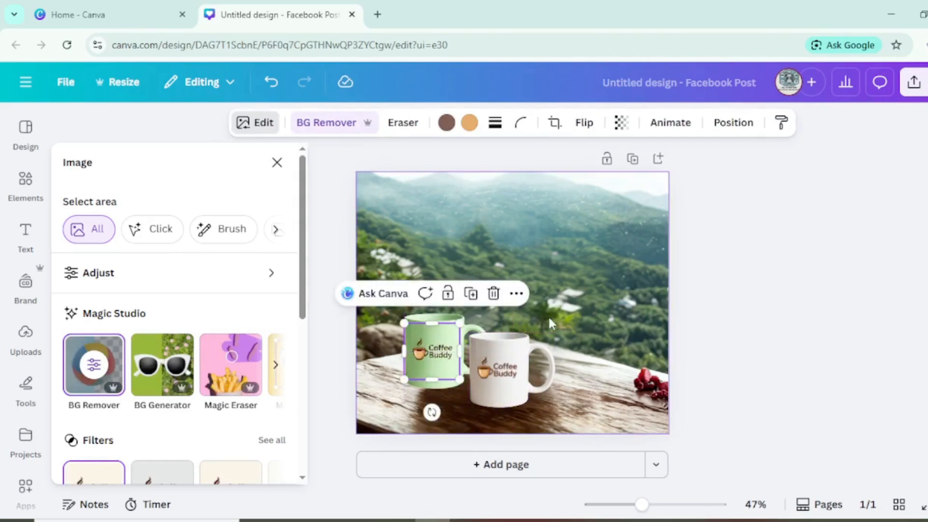
left_click(589, 414)
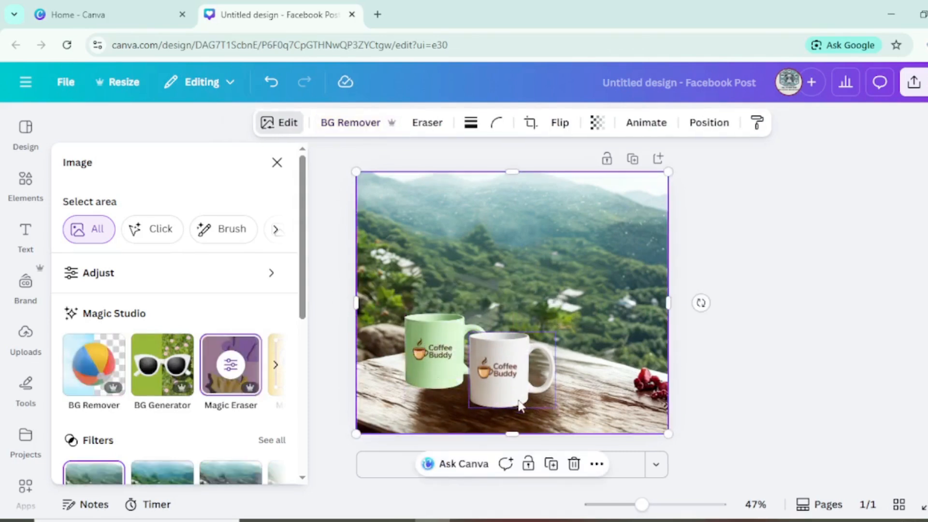
Duplicate the plain white mug and place the copy to the right of the branded white mug
left_click(551, 387)
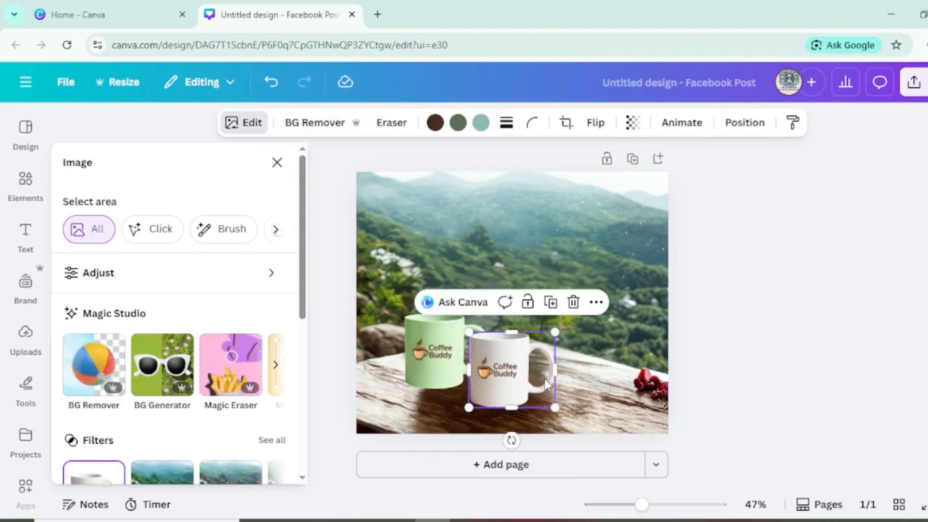
left_click(550, 303)
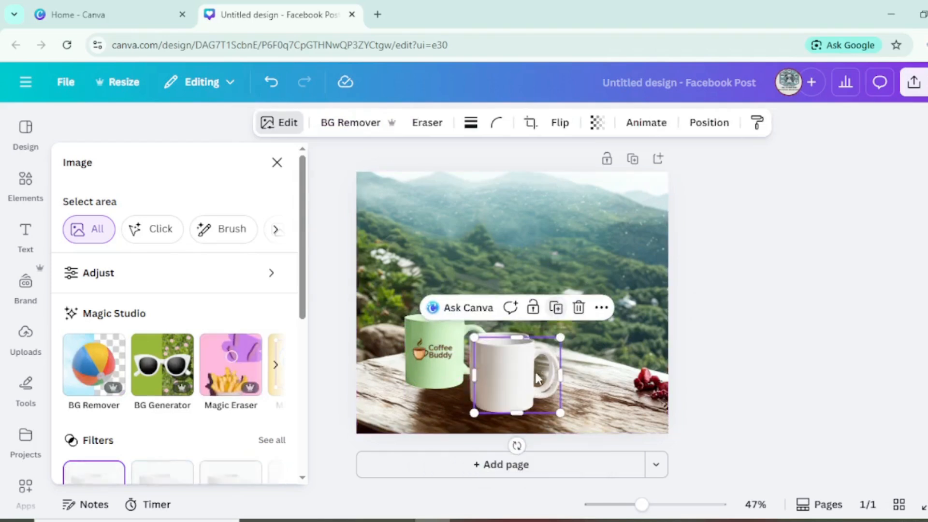
mouse_move(526, 397)
left_mouse_down()
mouse_move(543, 351)
mouse_move(558, 365)
left_mouse_up()
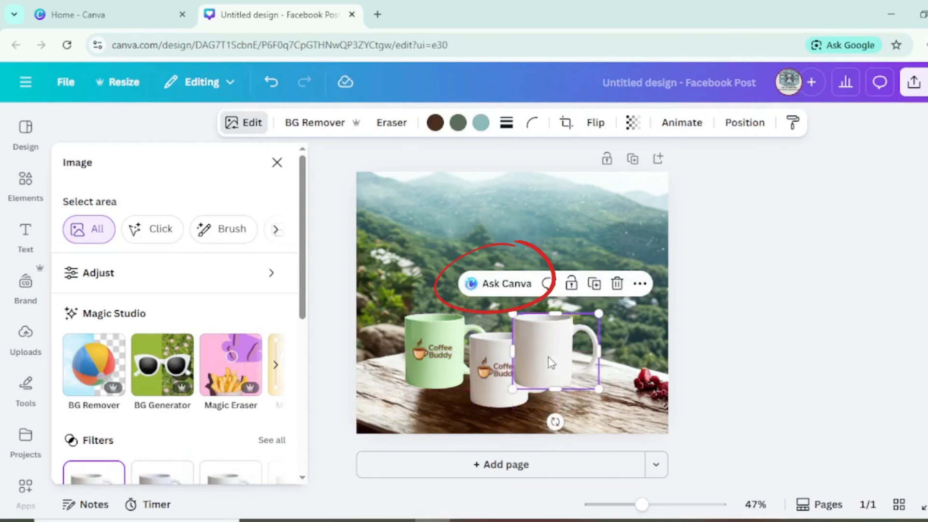
Ask Canva to "make this cup orange color" for the new mug copy and replace it with the suggested orange mug image
left_click(505, 284)
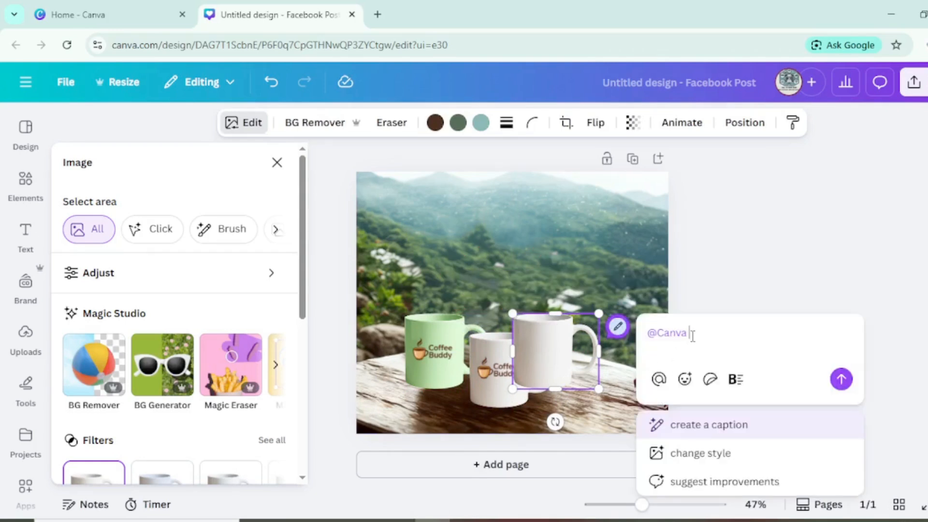
type("make this c")
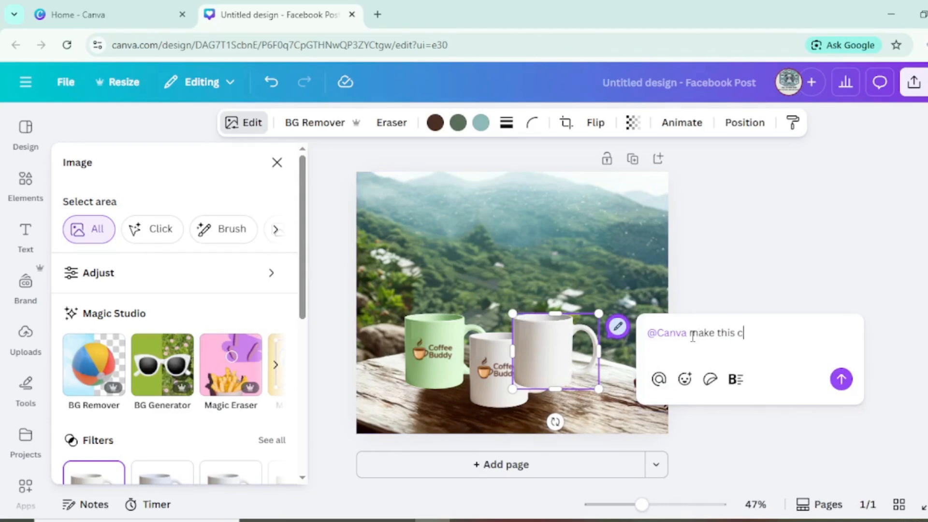
type("up orange color")
key("Return")
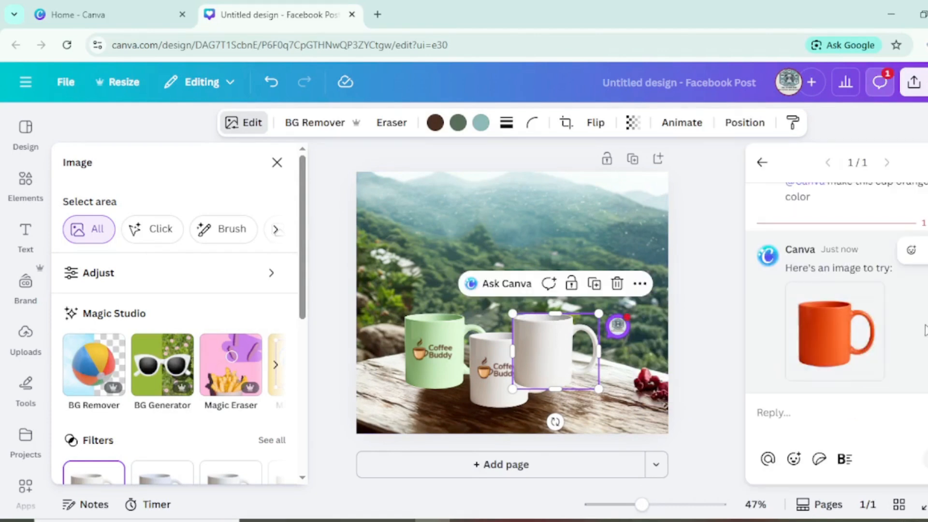
left_click(835, 333)
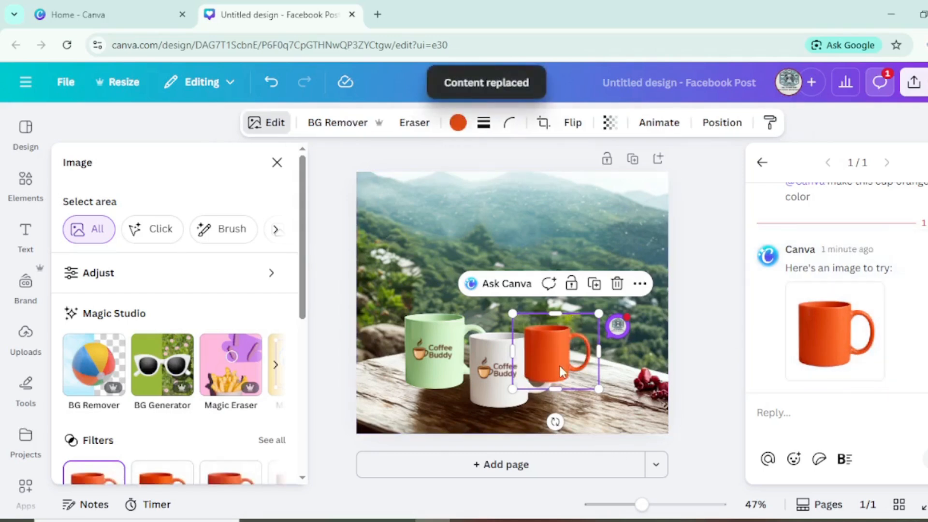
Enlarge the orange mug to match the white mug's size and layer it behind the white mug, on its right side
left_click_drag(548, 370, 497, 375)
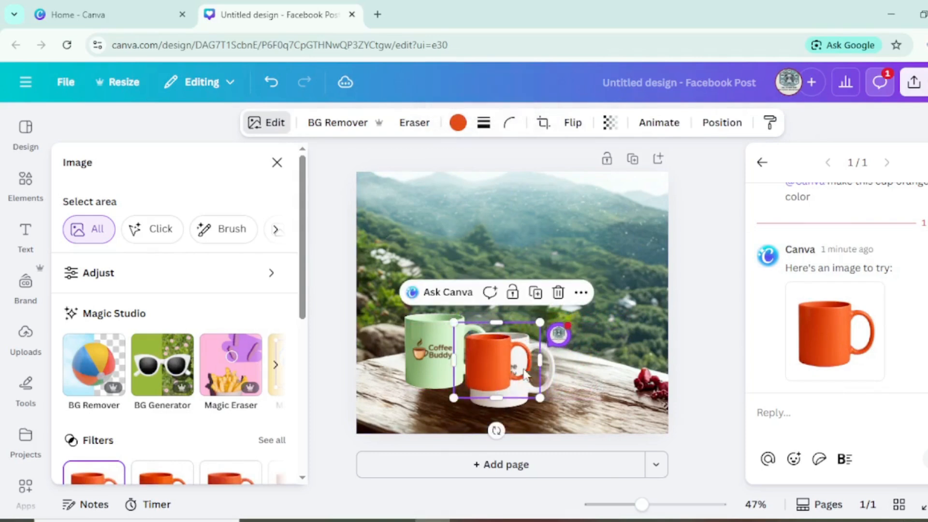
left_click_drag(540, 398, 568, 411)
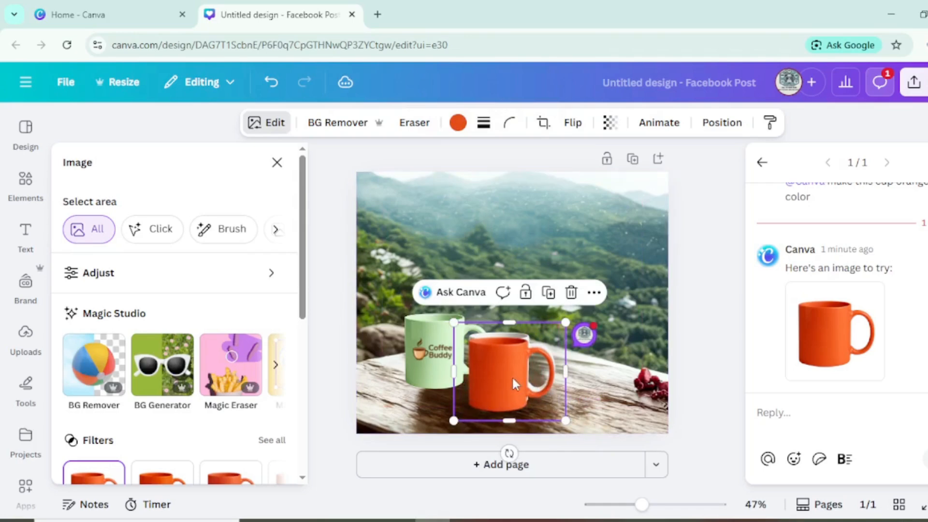
right_click(535, 389)
mouse_move(614, 283)
Put a copy of the Coffee Buddy logo on the front of the orange mug
left_click(508, 343)
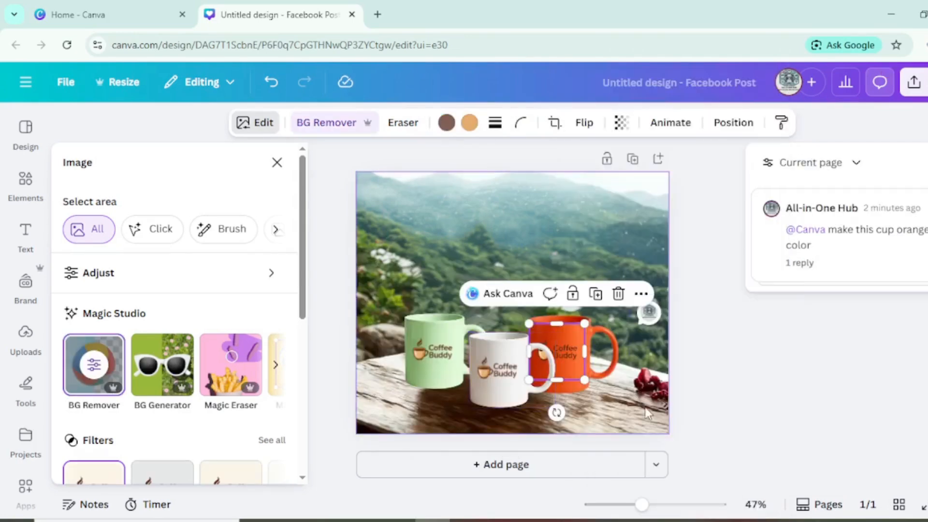
left_click(664, 406)
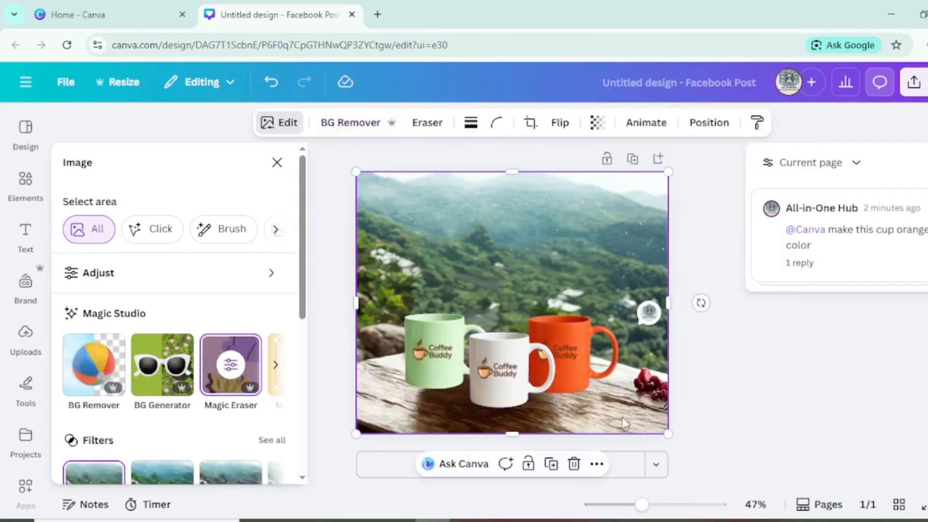
Show the page's layer list down to the green mug and the background scene
left_click(709, 119)
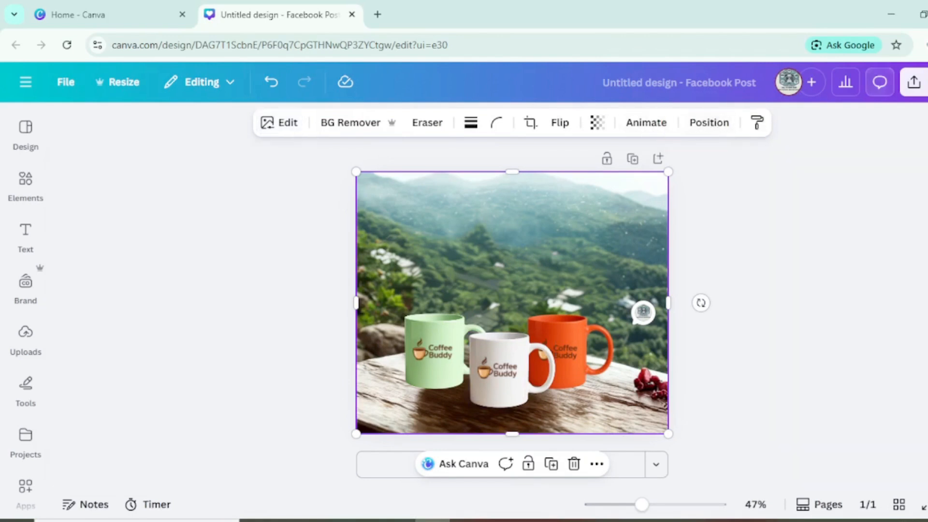
left_click(728, 126)
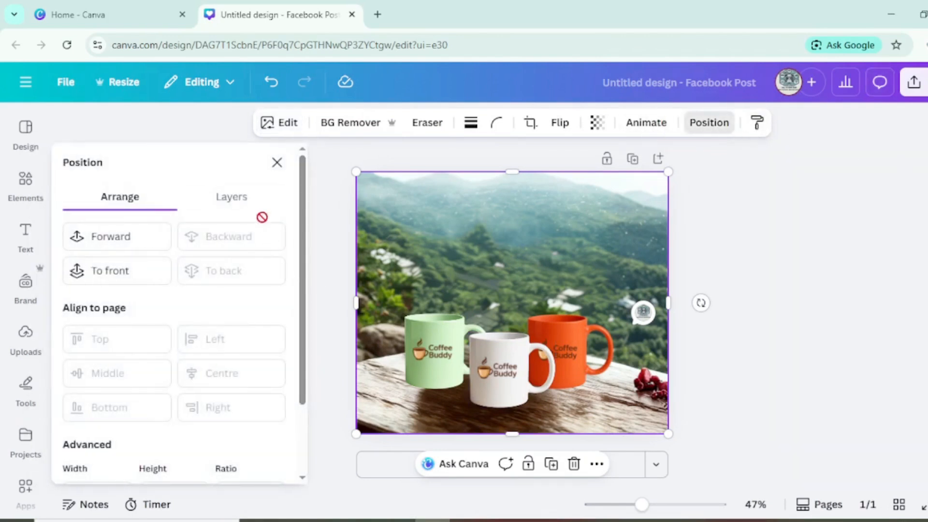
left_click(249, 208)
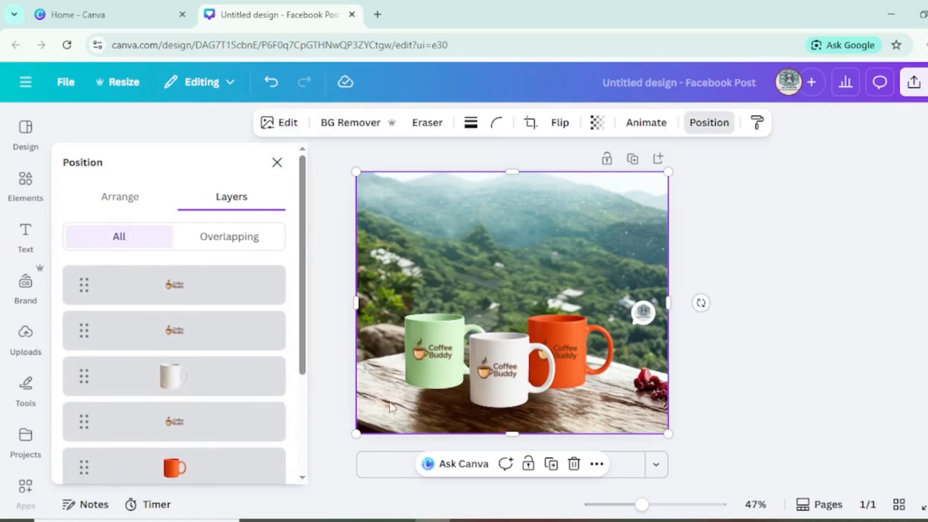
scroll(290, 421, "down", 2)
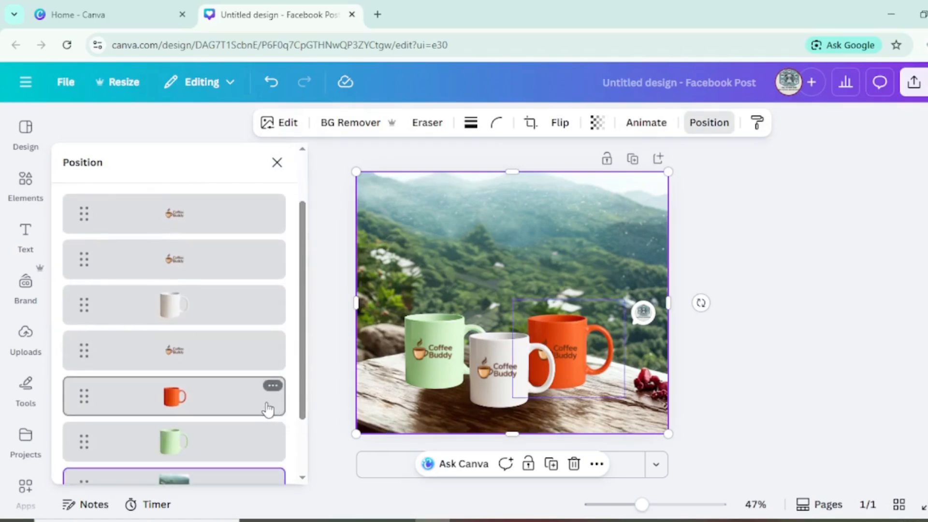
left_click(220, 442, "shift")
scroll(215, 420, "down", 1)
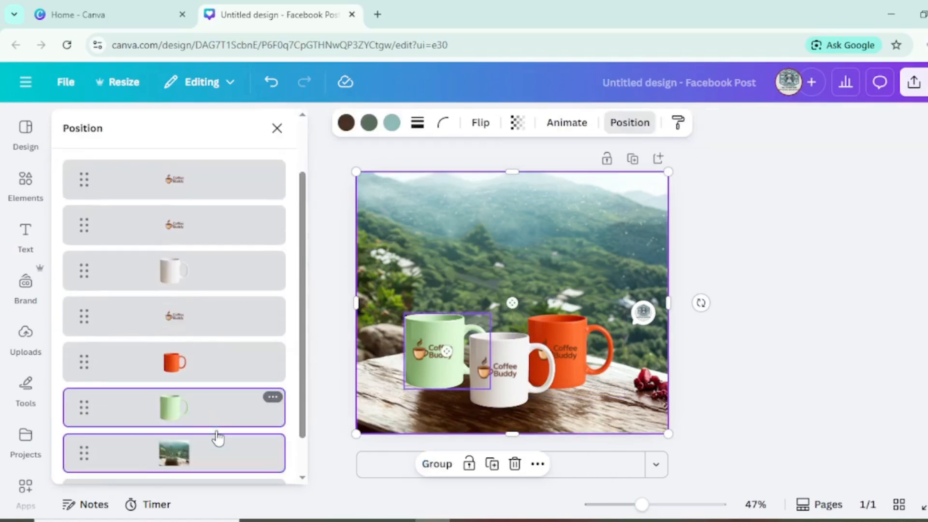
left_click(222, 449)
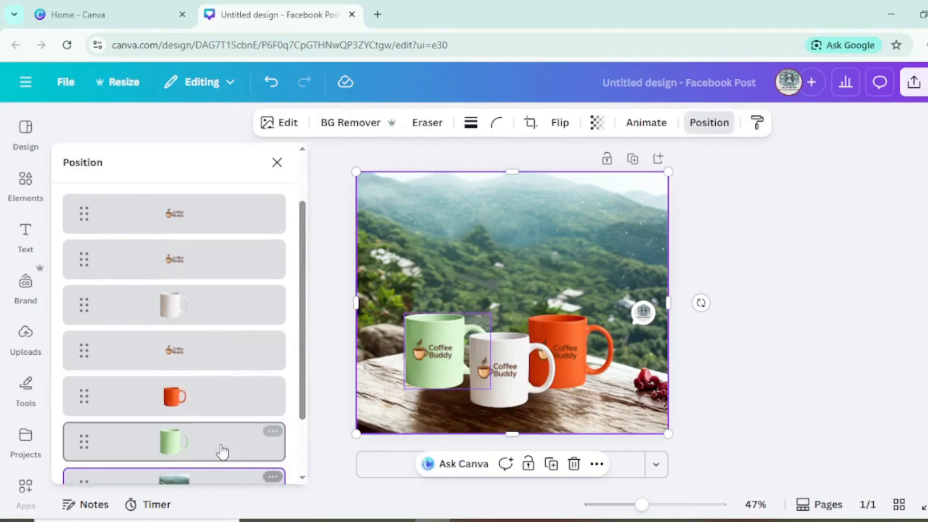
Group the three mugs with their Coffee Buddy logos, make the group slightly smaller and move it a little to the left on the table
left_click(215, 440)
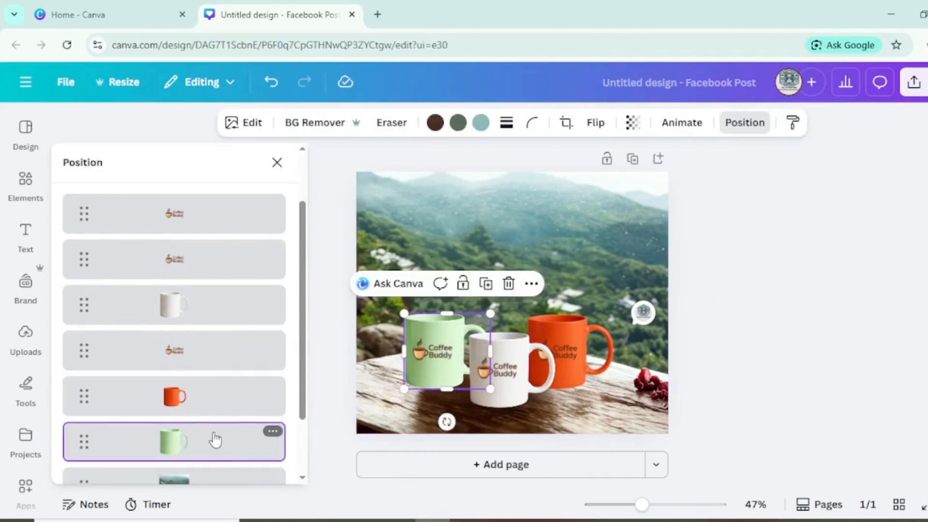
left_click(207, 400, "shift")
left_click(219, 333, "shift")
left_click(203, 269, "shift")
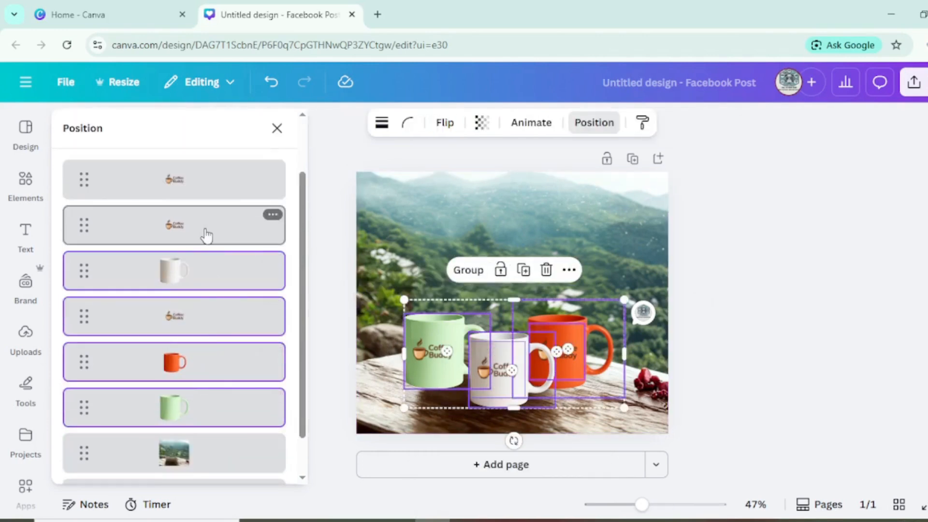
left_click(203, 236, "shift")
scroll(207, 207, "up", 2)
left_click(204, 255, "shift")
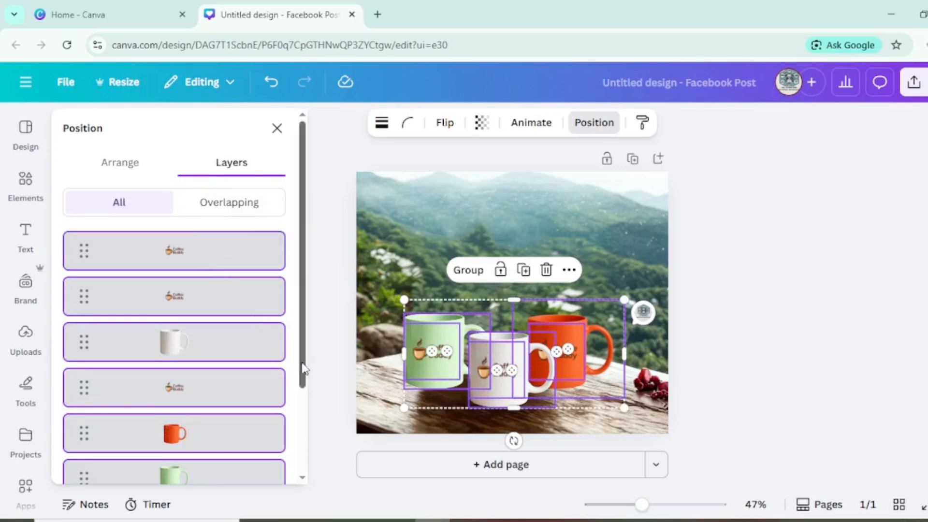
left_click(468, 270)
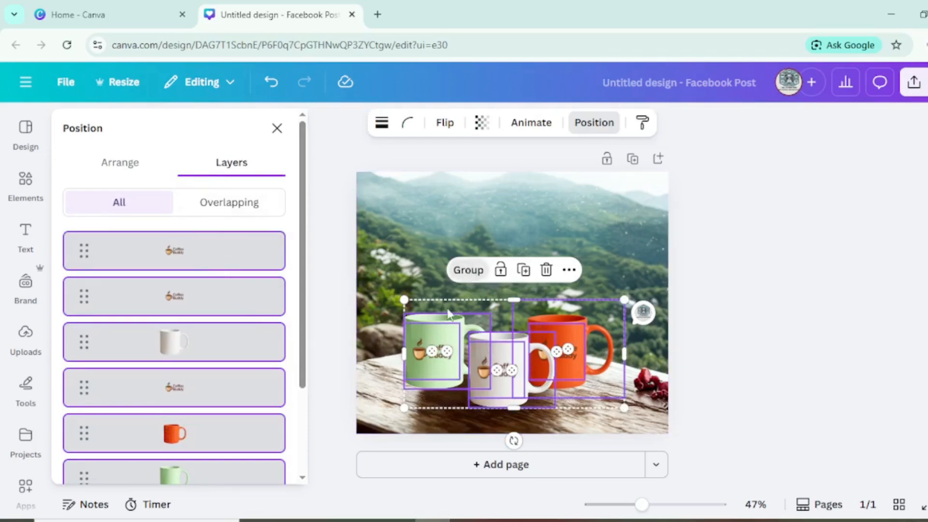
left_click(288, 128)
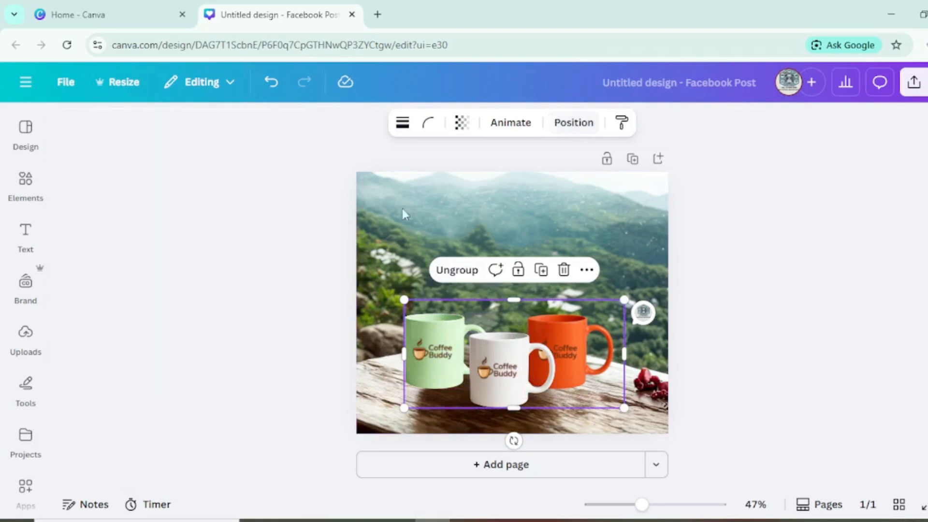
left_click(388, 194)
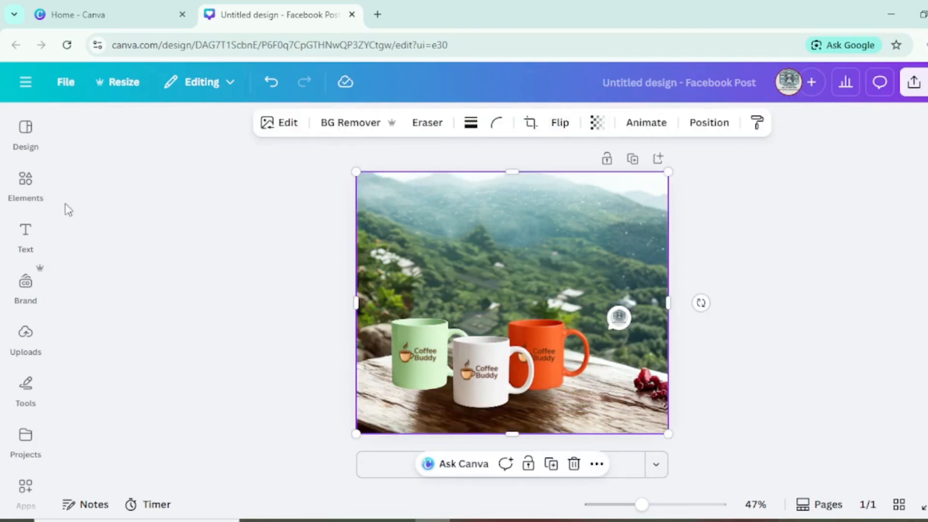
Search the elements for "coffee beans" photos and add the upright picture of beans flying in a coffee splash
left_click(31, 190)
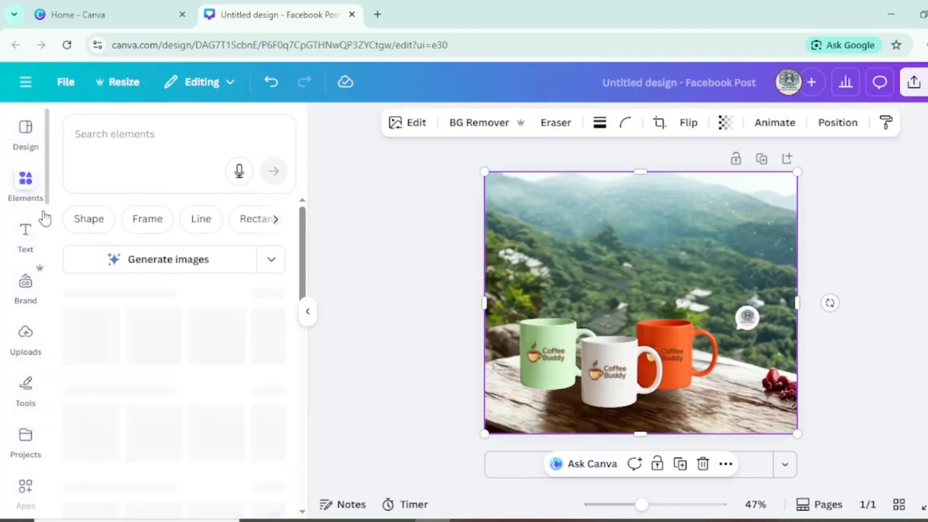
left_click(159, 142)
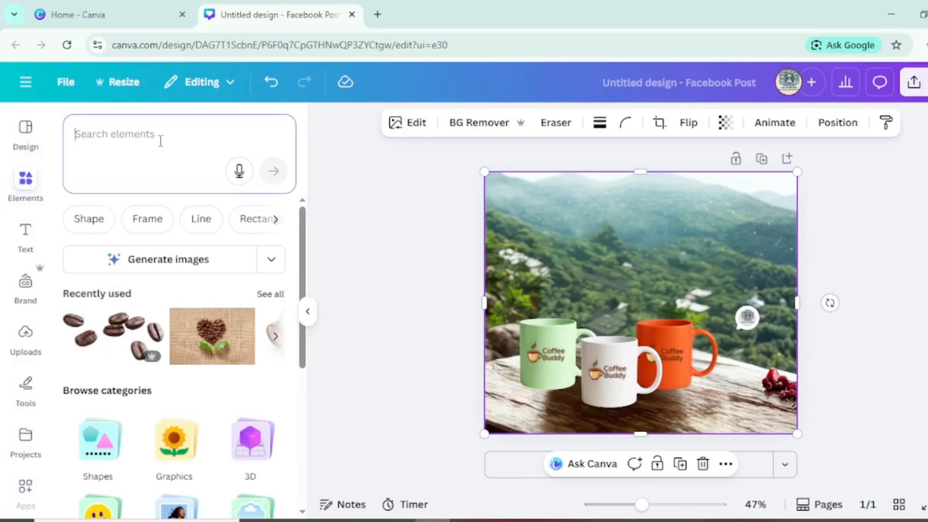
type("co")
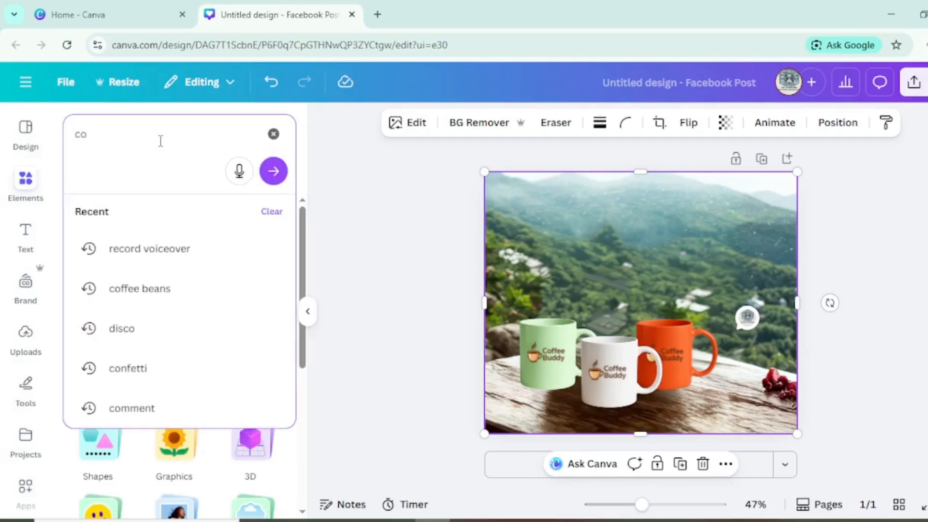
type("f")
left_click(135, 247)
scroll(132, 373, "down", 3)
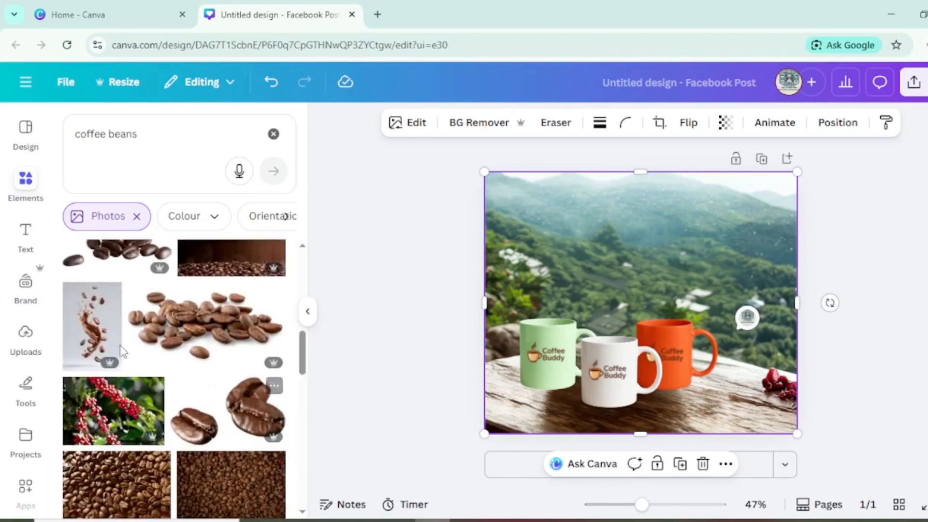
left_click(95, 333)
Remove the coffee splash photo's background and fit it above the white mug so the coffee appears to burst out of it
left_click_drag(641, 408, 667, 359)
left_click(712, 429)
left_click(704, 420)
left_click_drag(602, 304, 632, 309)
left_click(435, 122)
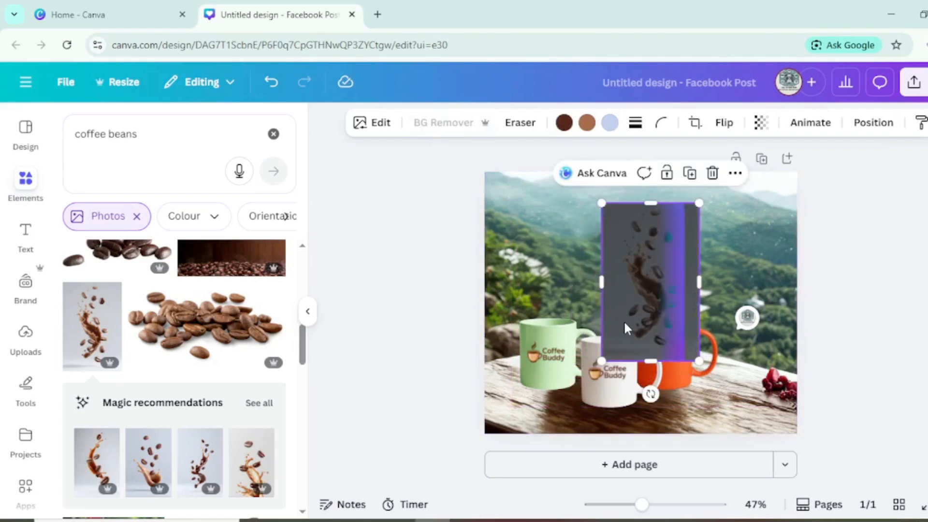
left_click_drag(651, 312, 615, 346)
left_click_drag(611, 389, 608, 338)
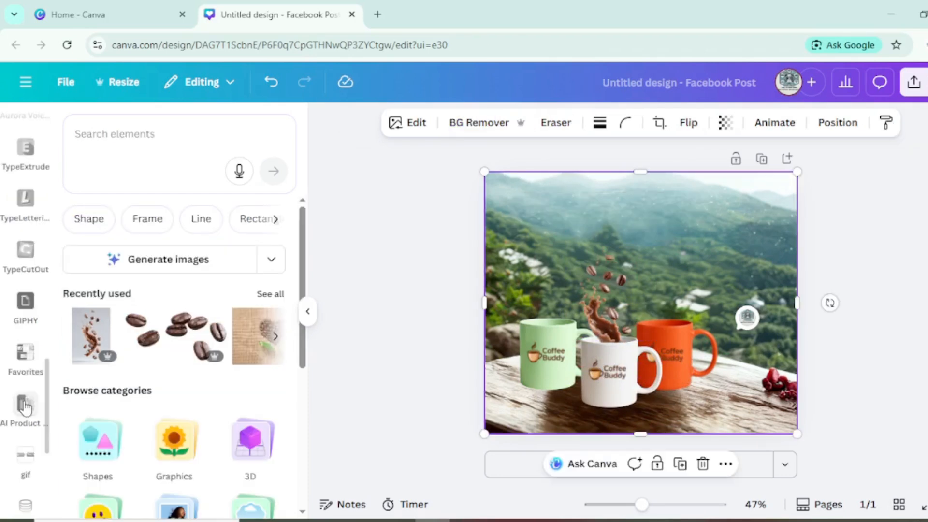
Search the Canva apps for "Text Studio Maker" and open it
scroll(25, 402, "up", 1)
scroll(25, 409, "up", 5)
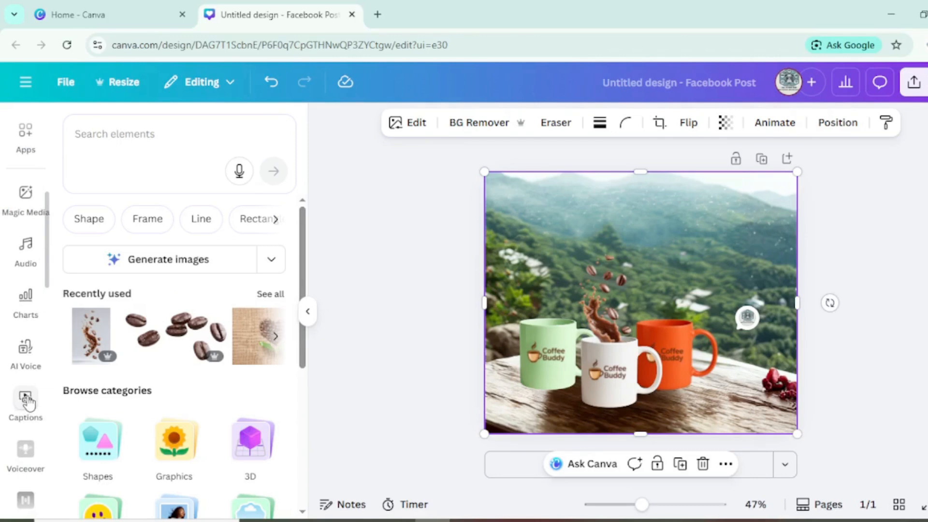
scroll(28, 402, "down", 1)
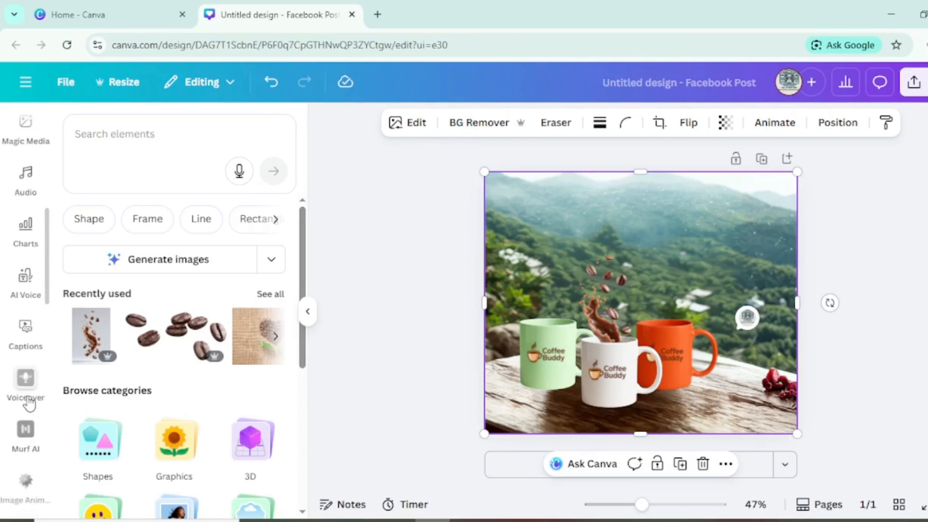
scroll(29, 404, "up", 3)
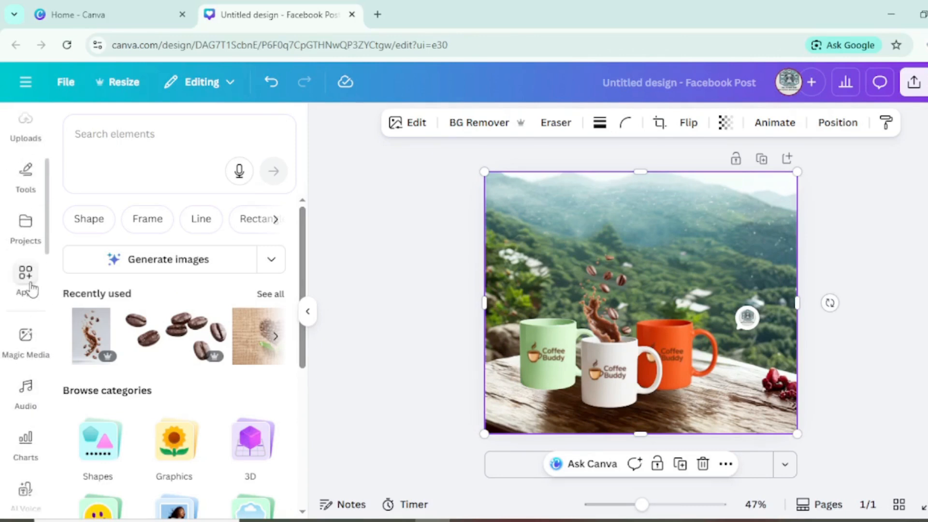
left_click(29, 285)
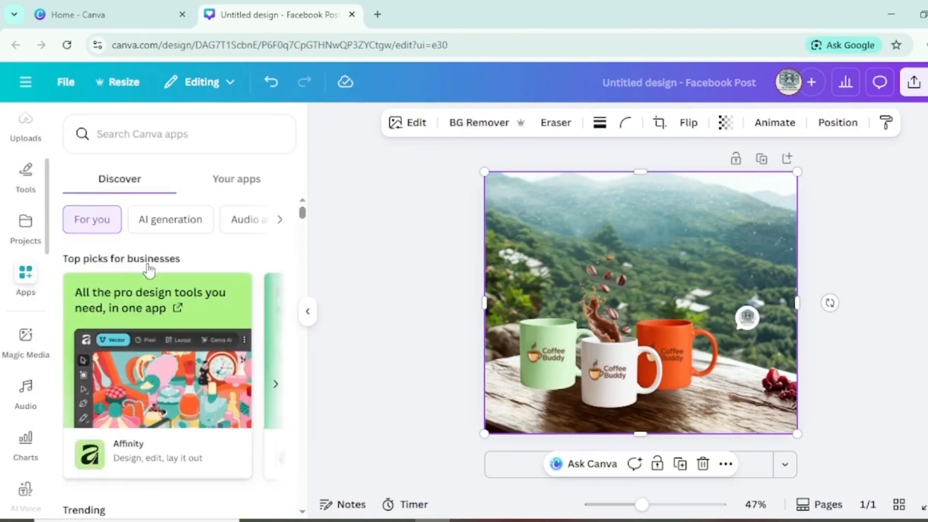
left_click(245, 180)
left_click(184, 134)
type("Text Studio Maker")
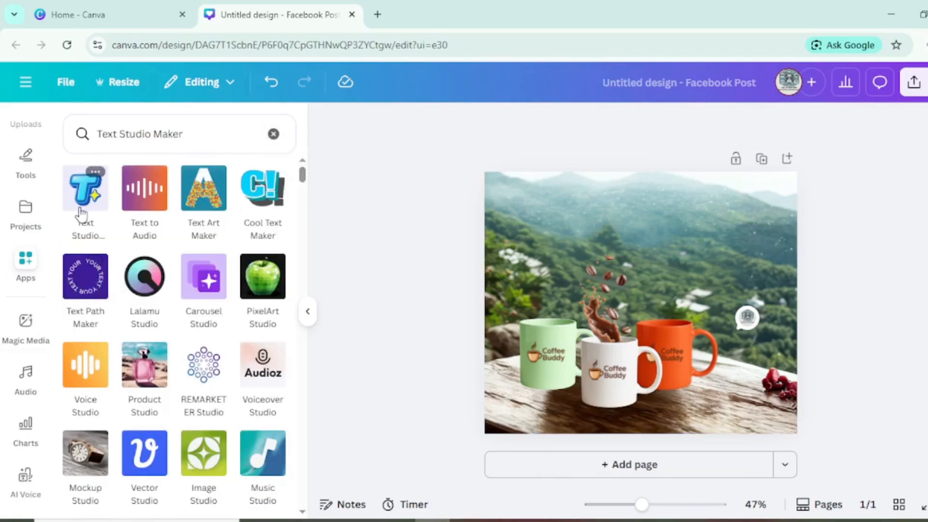
left_click(85, 188)
Choose the orange "Style" text effect and enter "Coffee" and "Buddy" on two lines as its text
scroll(167, 338, "down", 15)
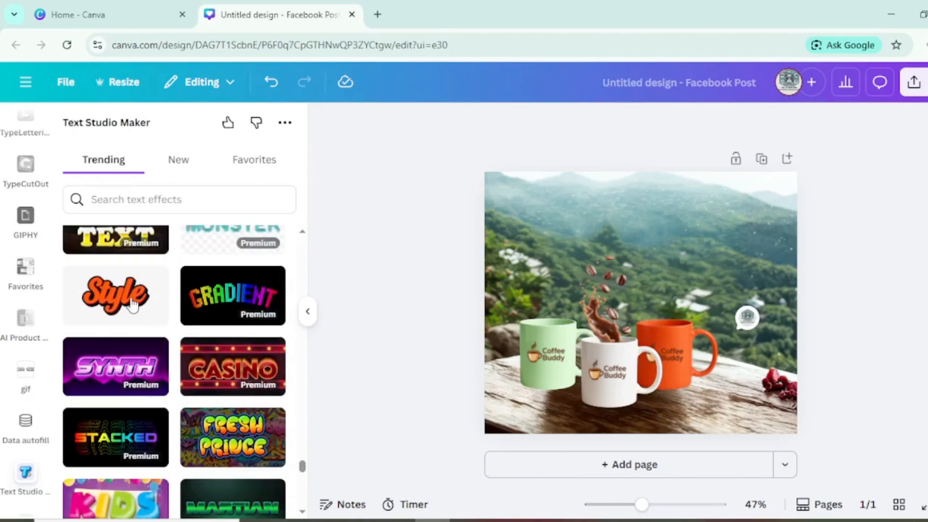
left_click(133, 305)
left_click_drag(108, 382, 59, 379)
left_click(116, 409)
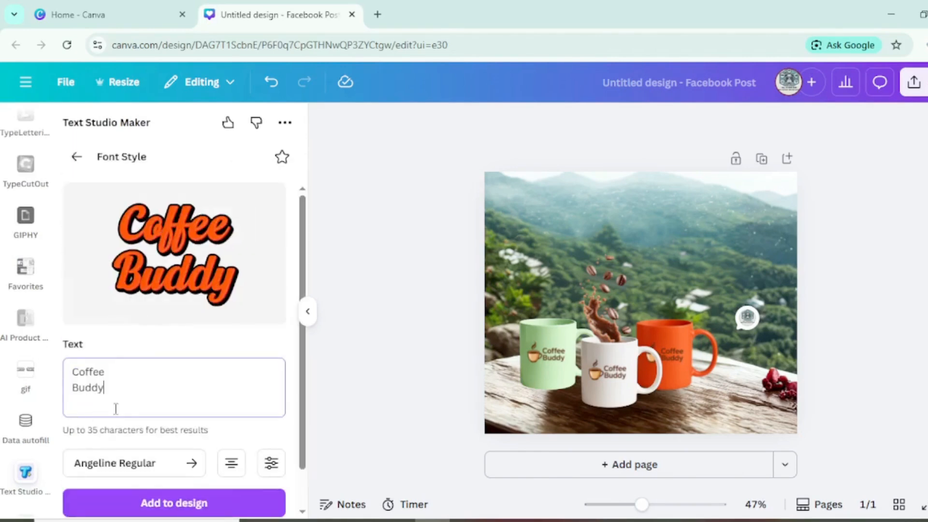
Try left alignment for the Coffee Buddy text effect and return it to centred
left_click(236, 467)
left_click(235, 467)
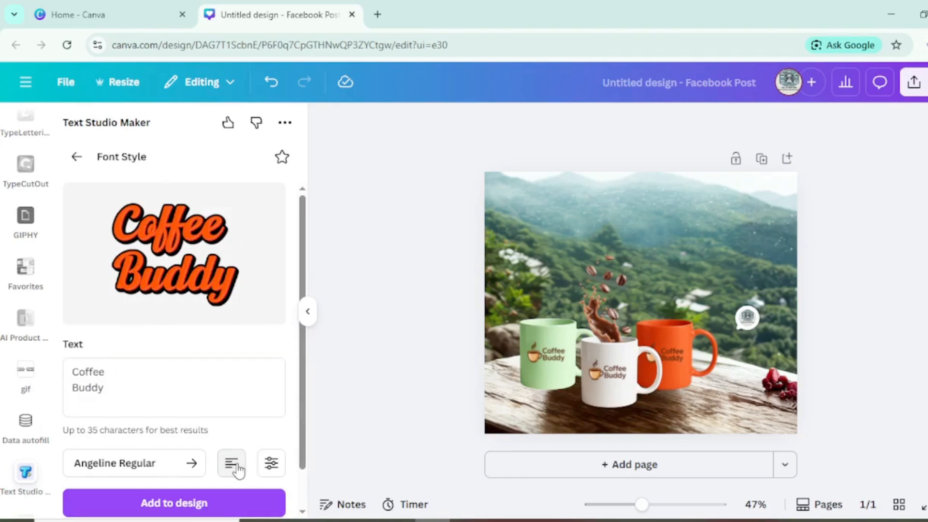
left_click_drag(116, 389, 40, 376)
left_click(227, 467)
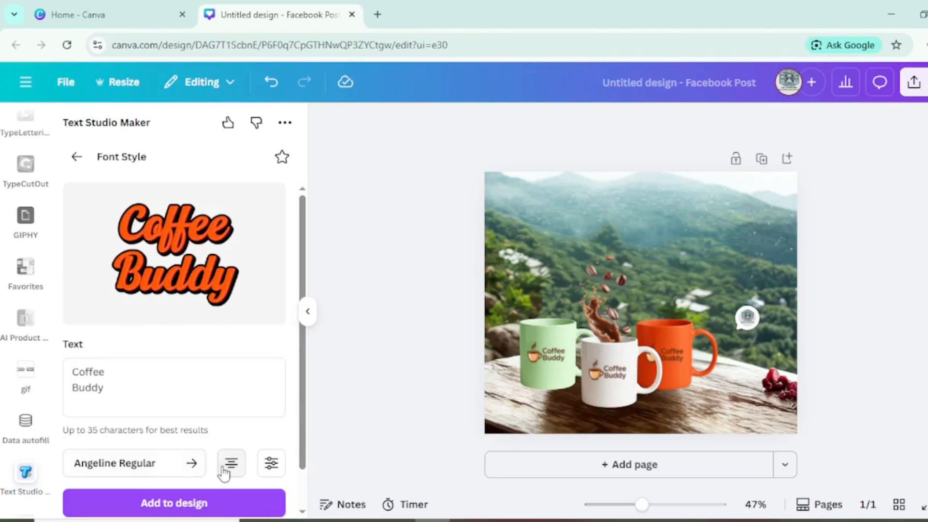
Set the text effect's letter spacing to 0.07 and line height to 1.06, and add it to the design
left_click(271, 465)
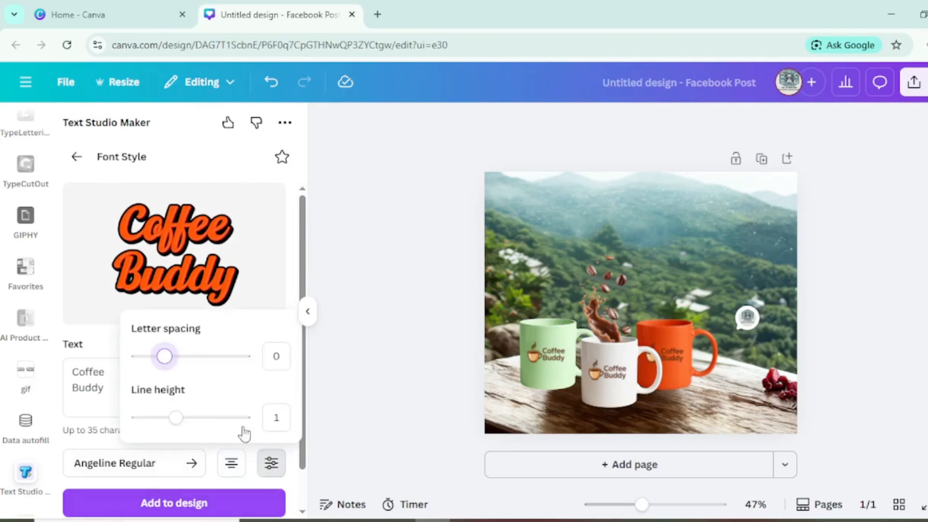
left_click_drag(167, 369, 168, 372)
left_click_drag(175, 419, 179, 424)
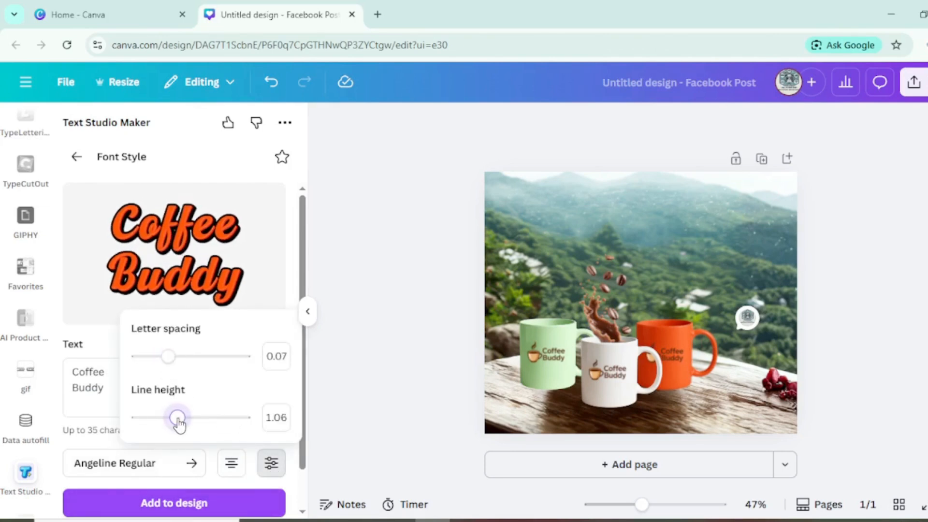
left_click(207, 503)
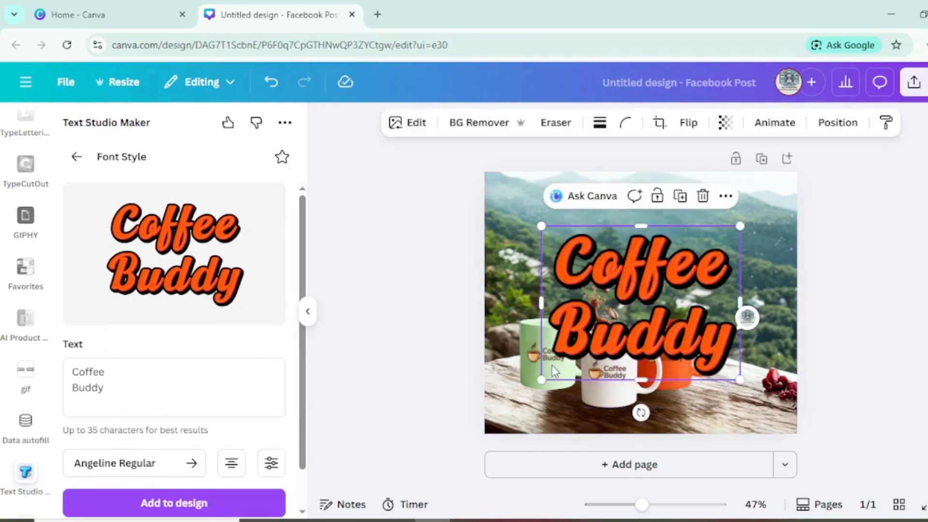
Shrink the orange Coffee Buddy title and place it in the scene's upper right corner
left_click_drag(542, 379, 619, 296)
left_click_drag(676, 288, 689, 270)
left_click(77, 157)
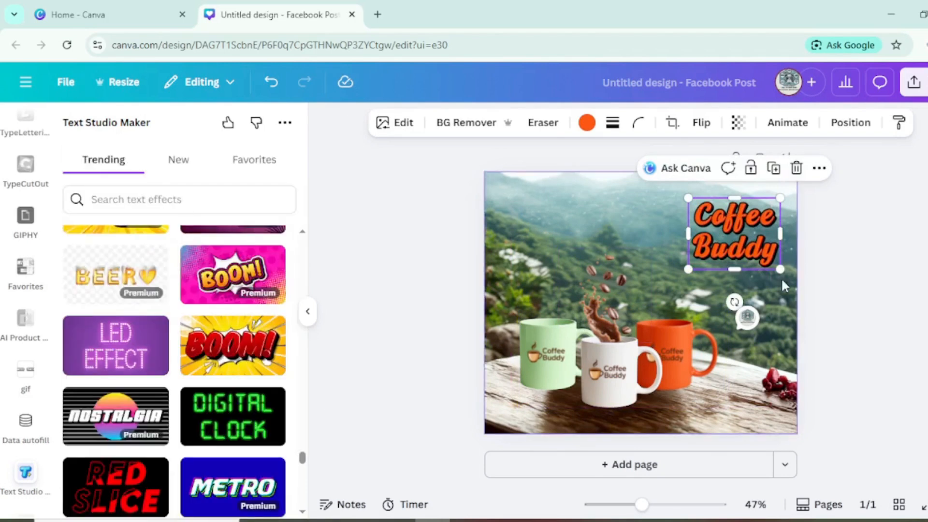
Try the Brand Kit blue on the Coffee Buddy title and undo the colour change
left_click(587, 123)
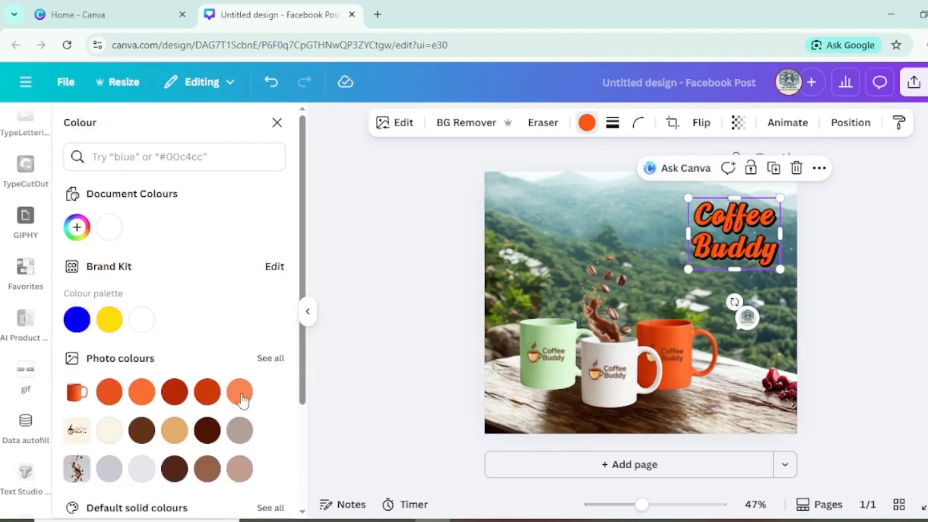
left_click(78, 321)
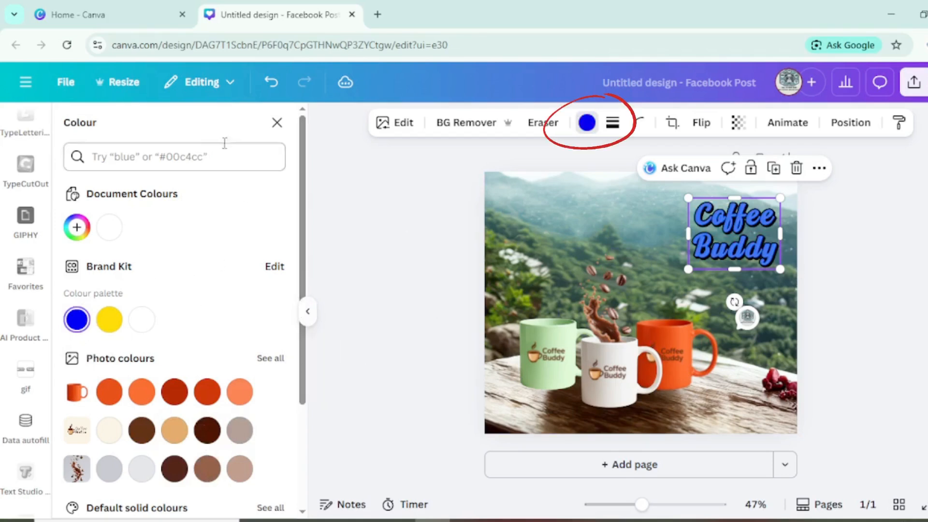
left_click(271, 81)
left_click(863, 307)
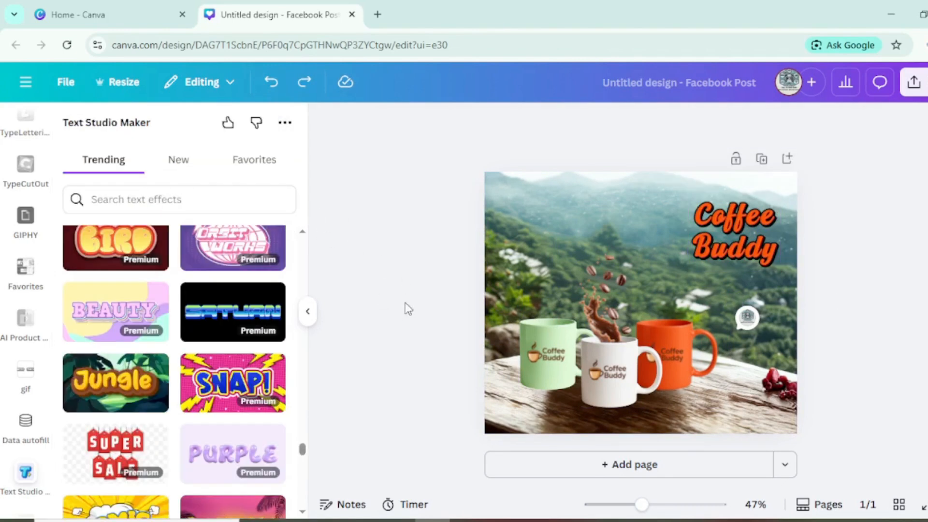
Select the background scene and hide the Text Studio Maker app
left_click(661, 278)
left_click(308, 312)
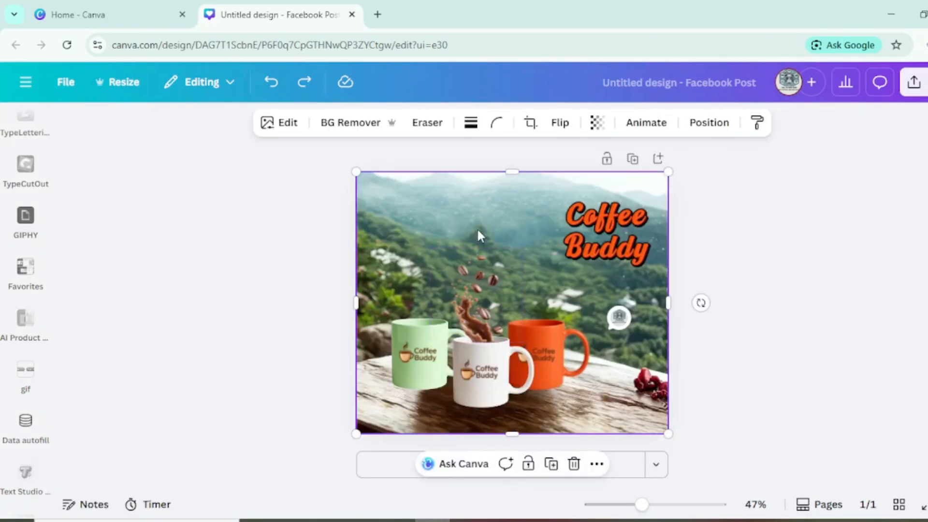
Add the subheading "Brew Joy in Every Sip.." to the scene in dark brown, bold italic DM Sans
scroll(14, 244, "up", 10)
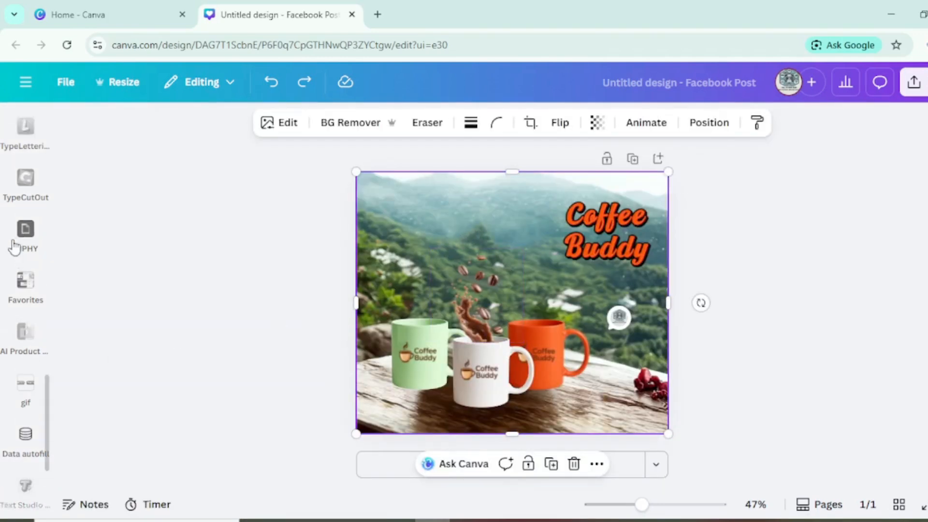
left_click(15, 242)
left_click(19, 239)
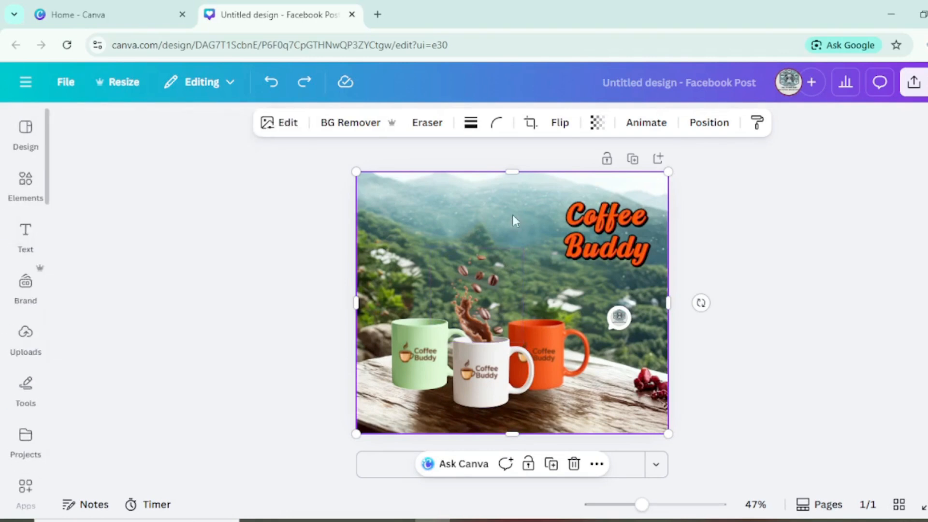
left_click(25, 231)
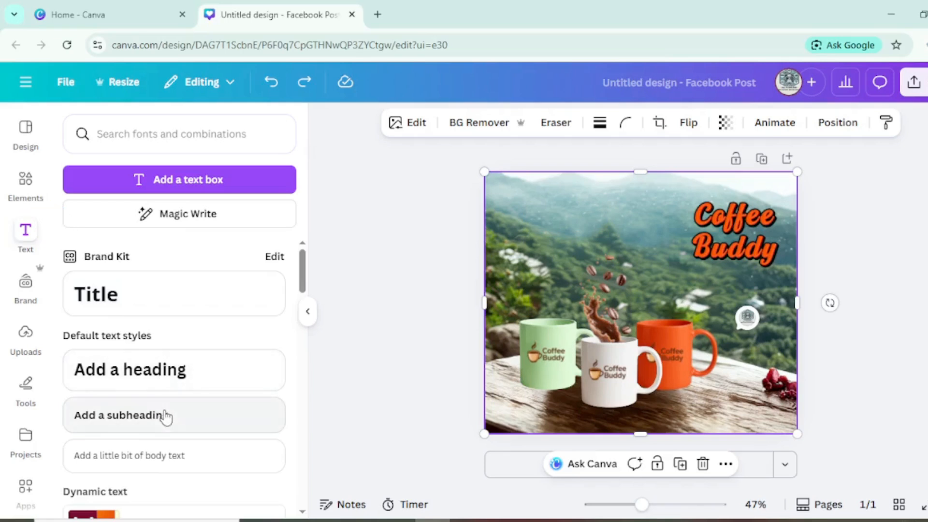
left_click(203, 419)
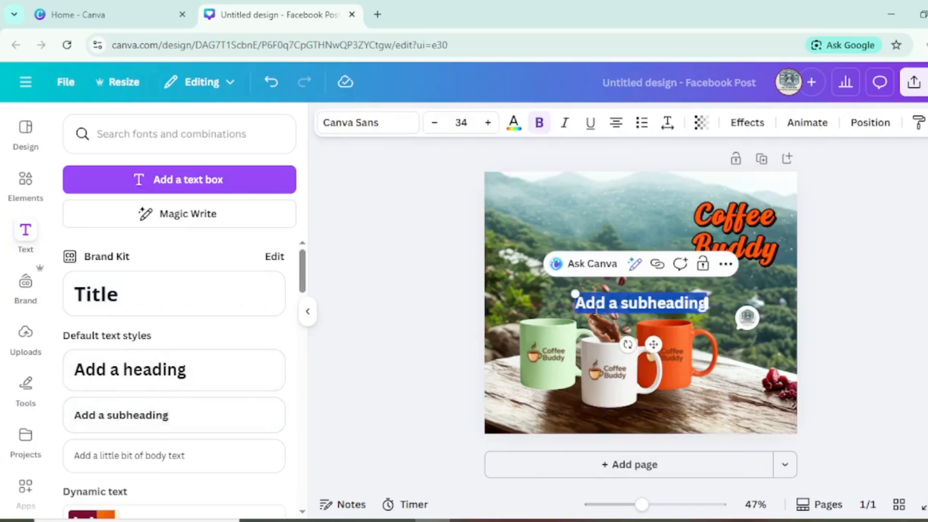
type("Brew Joy in Every Sip.")
Move the tagline onto the open hills to the left of the Coffee Buddy title
left_click(607, 234)
left_click_drag(613, 265, 688, 312)
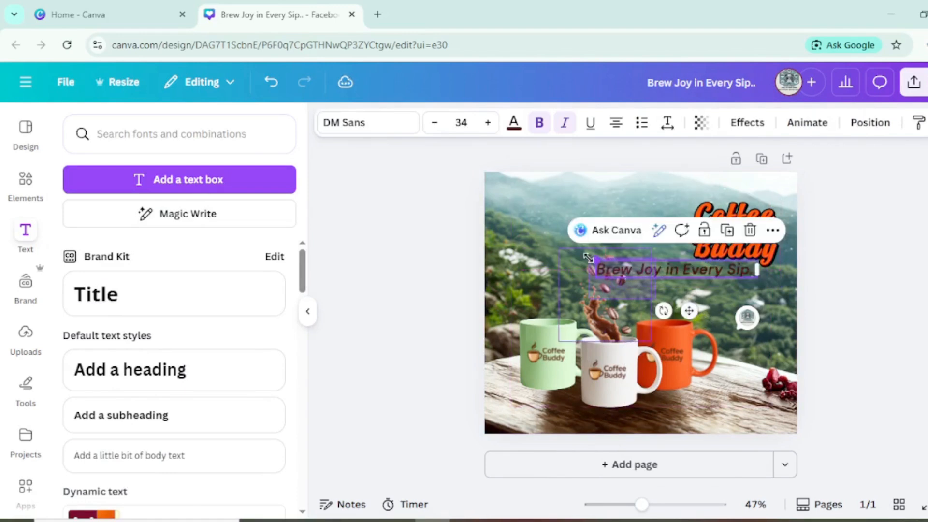
left_click(587, 257, "shift")
left_click(646, 262)
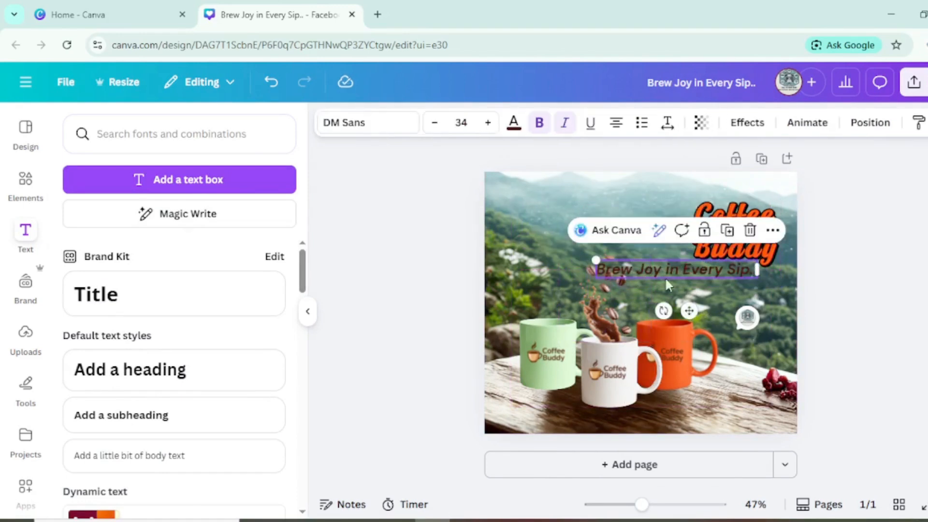
left_click_drag(690, 310, 620, 265)
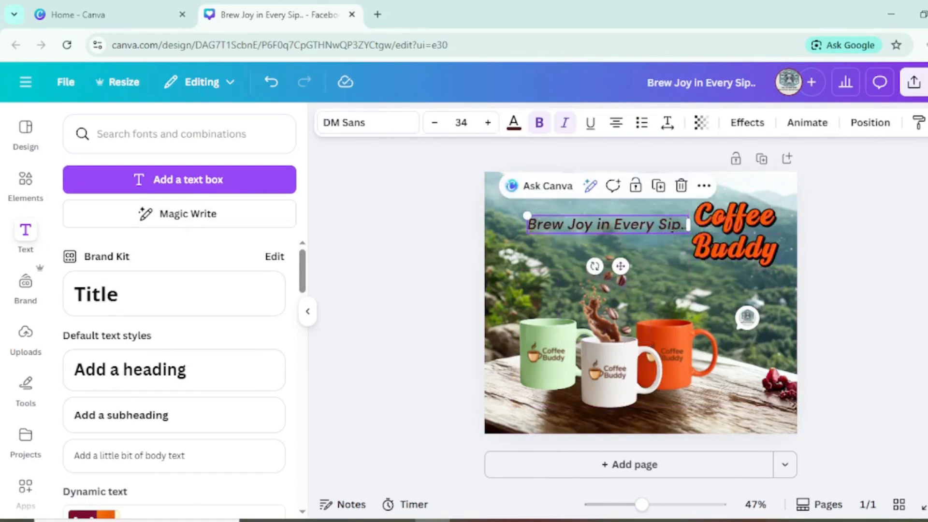
Give the tagline a white Outline effect and position it directly beneath the Coffee Buddy title
double_click(671, 231)
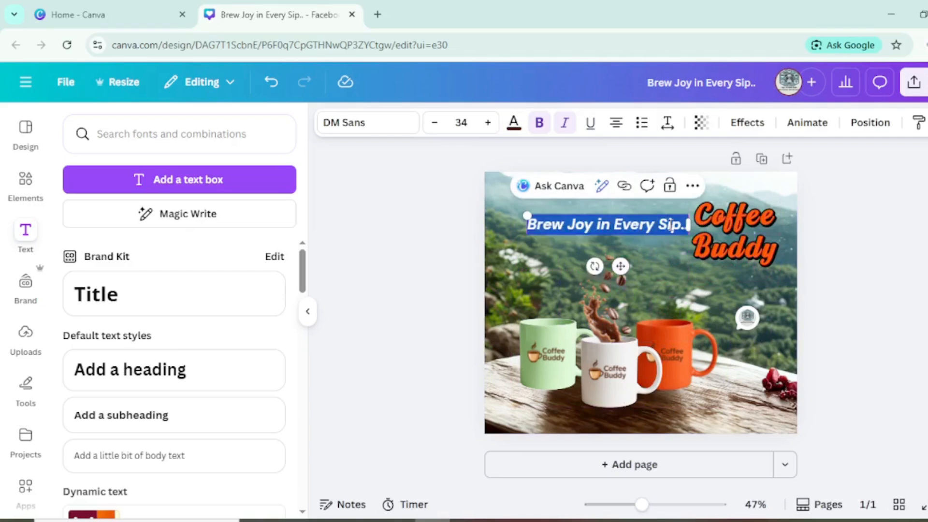
left_click(738, 126)
left_click(261, 296)
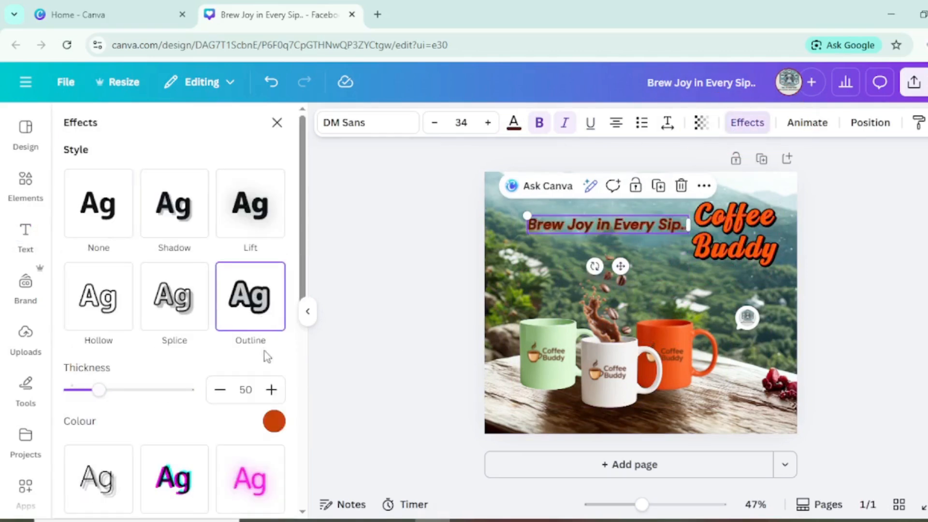
left_click(274, 424)
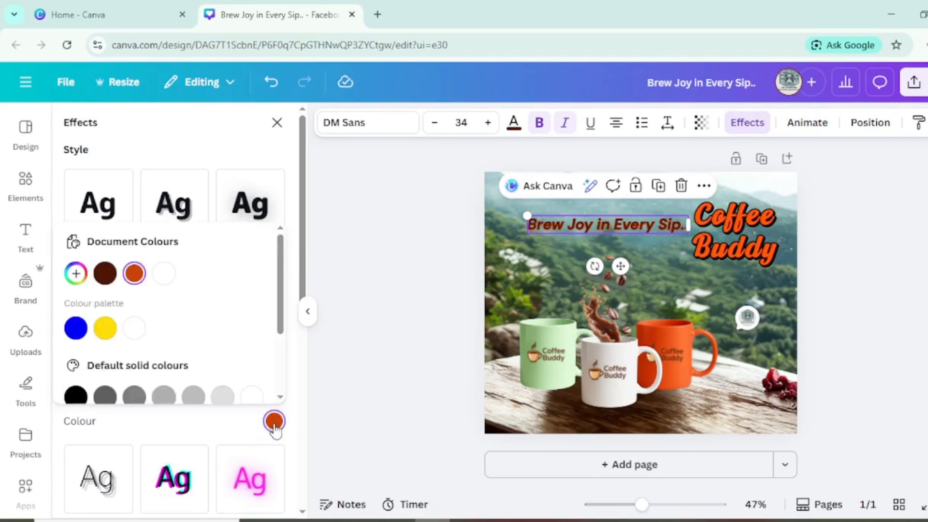
left_click(135, 328)
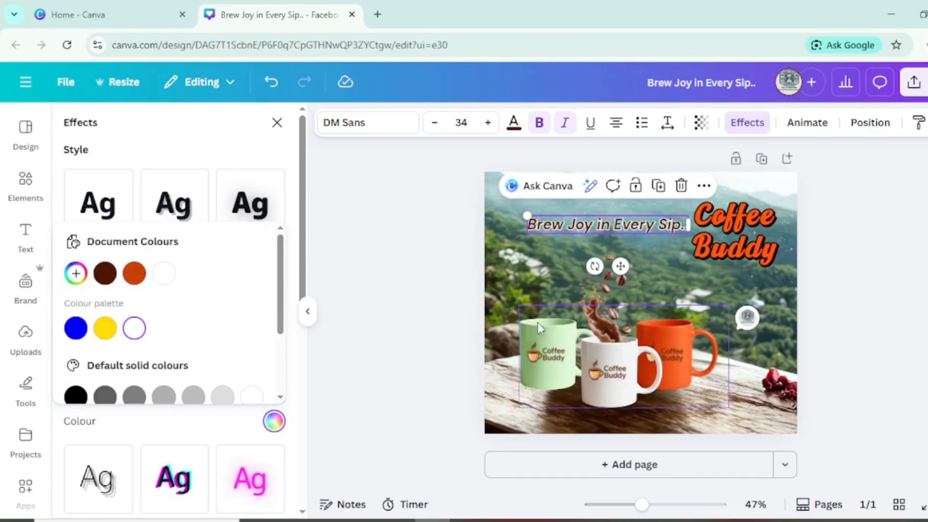
left_click_drag(623, 269, 711, 328)
left_click_drag(717, 329, 717, 329)
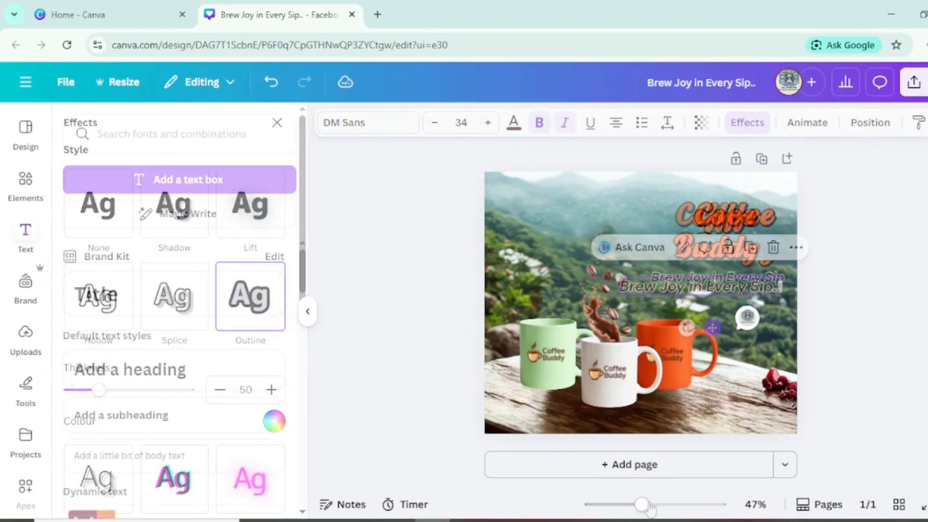
Preview the design with its title and tagline in full screen, and return to editing
left_click(640, 506)
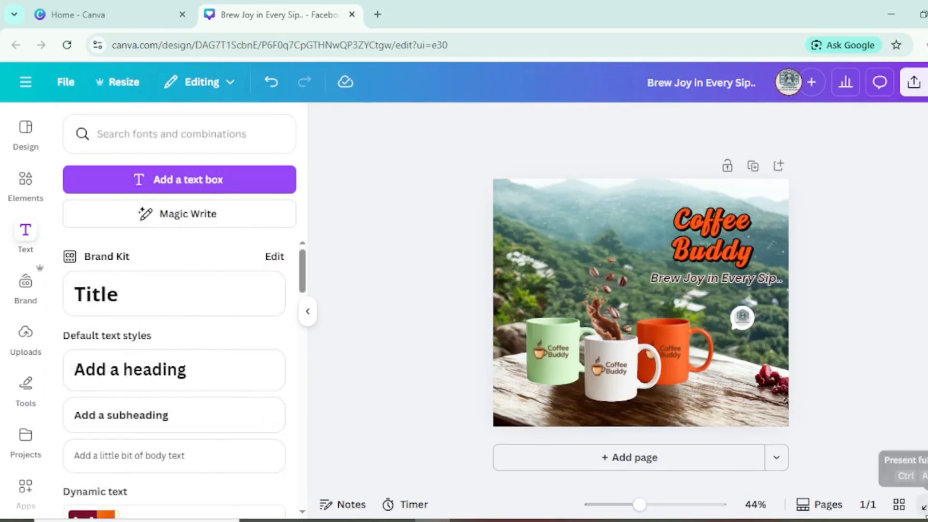
left_click(922, 506)
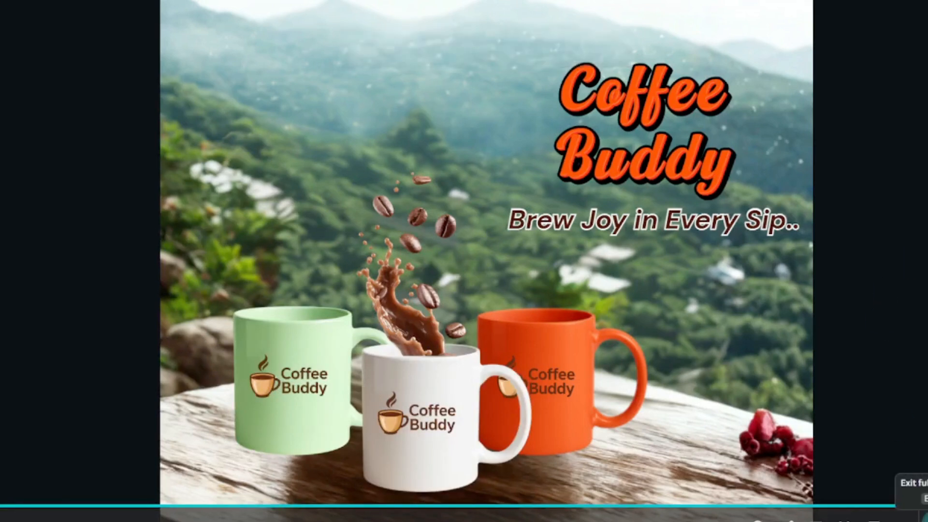
left_click(922, 506)
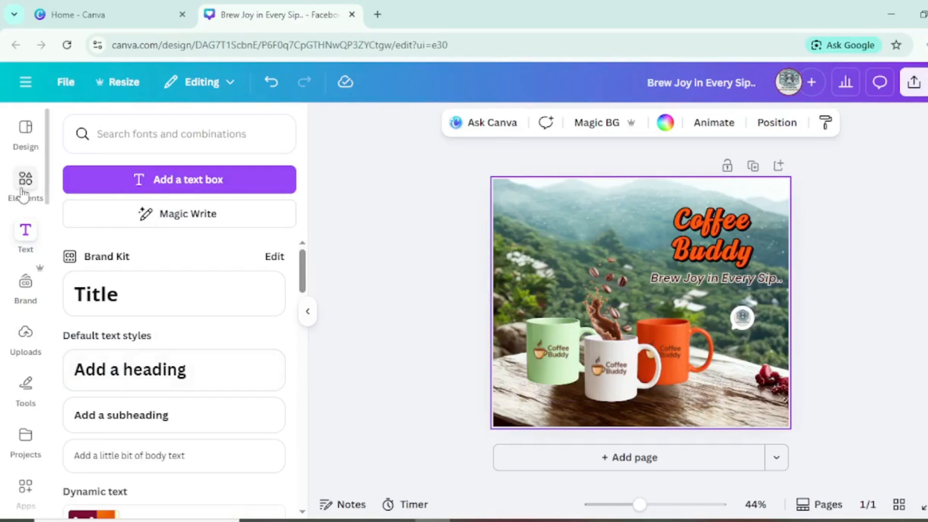
Add the uploaded square Coffee Buddy logo and place it in the scene's upper left corner
left_click(25, 334)
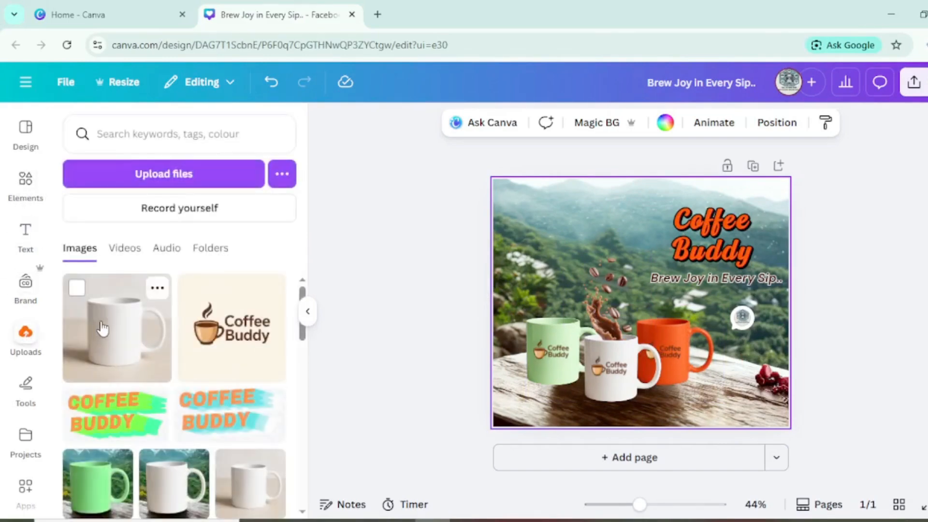
left_click(243, 356)
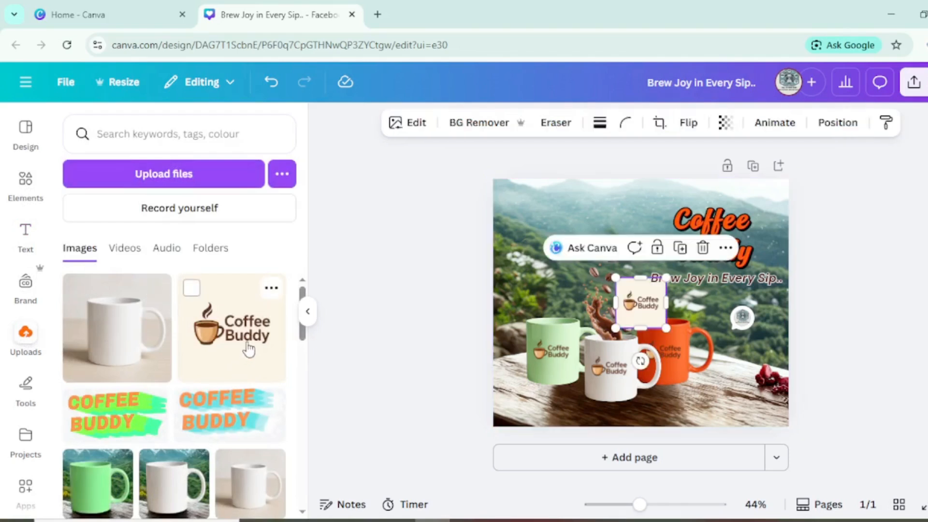
left_click(323, 315)
left_click_drag(641, 296, 527, 212)
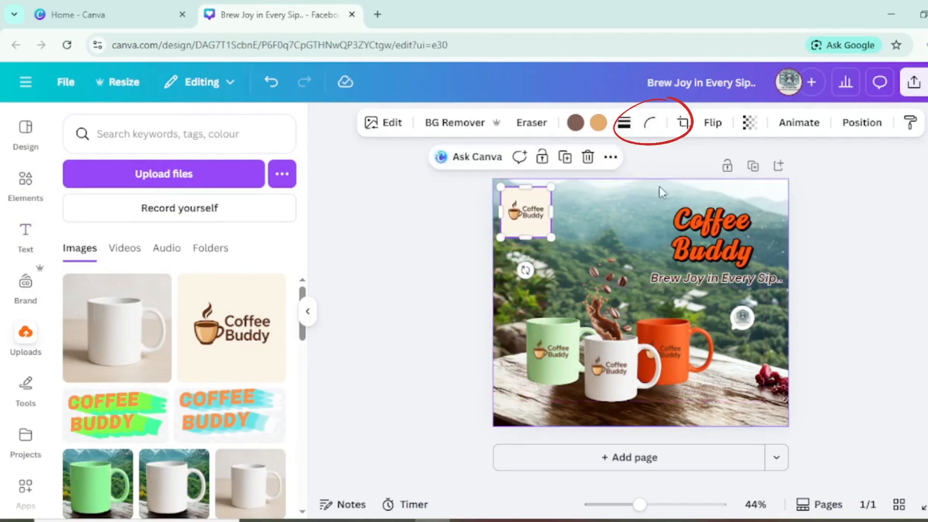
Round the logo's corners fully into a circle and shrink it to about 139 by 139
left_click(650, 124)
left_click_drag(577, 182, 683, 181)
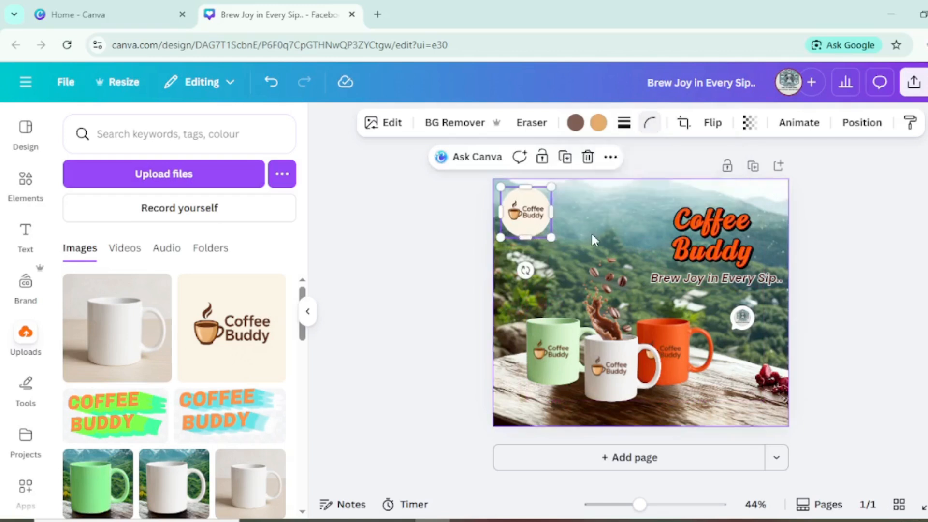
left_click_drag(550, 238, 545, 231)
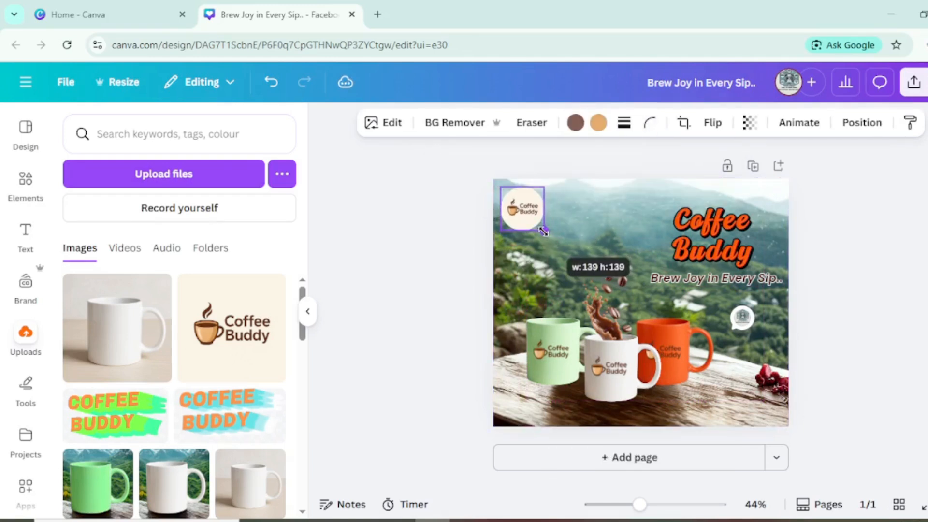
left_click(602, 216)
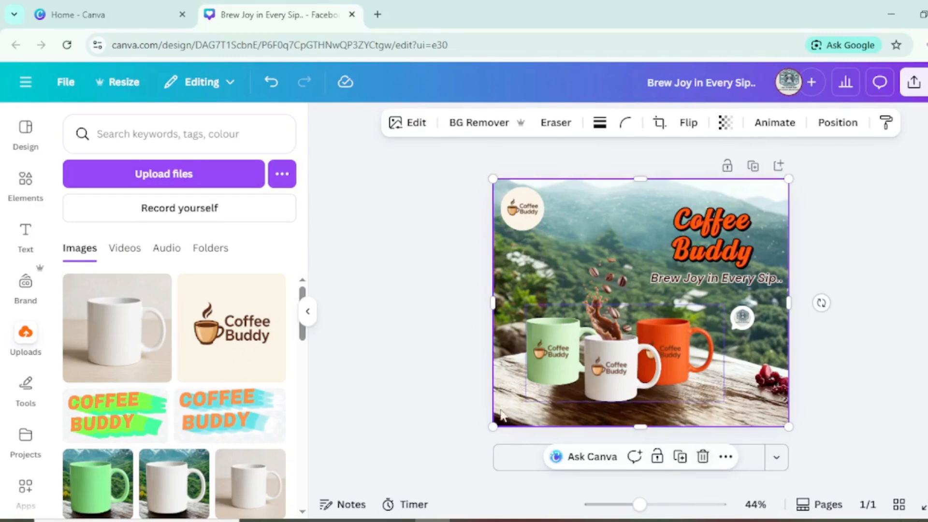
left_click(367, 333)
Search the elements for "order now" and list all the matching graphics
left_click(26, 184)
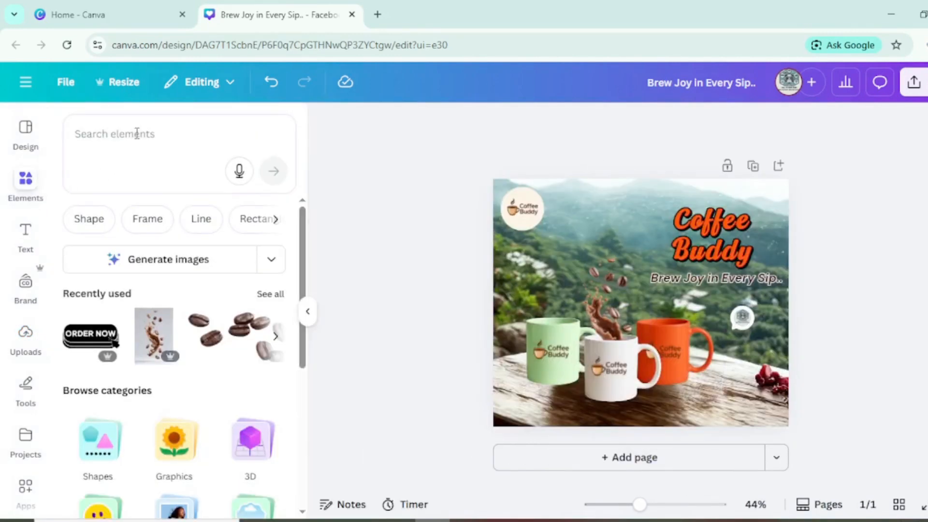
left_click(140, 139)
type("orde")
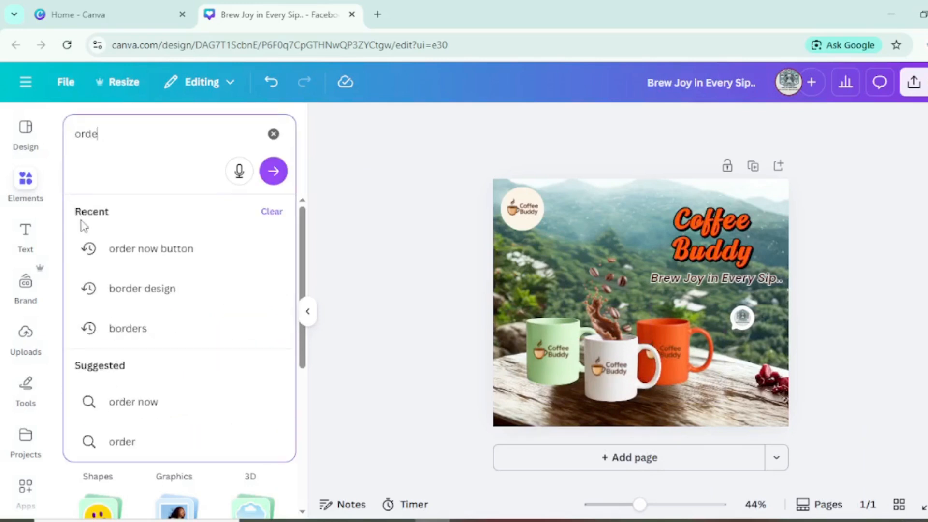
left_click(160, 404)
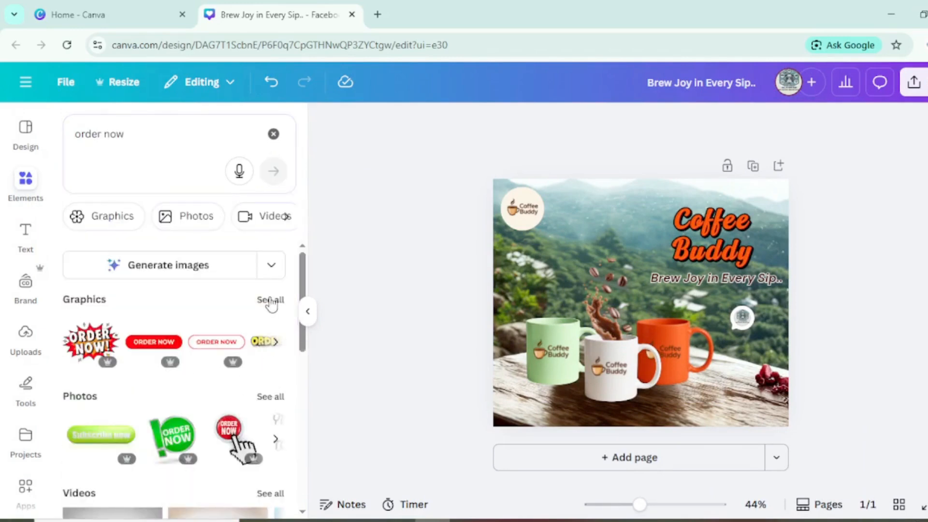
left_click(270, 302)
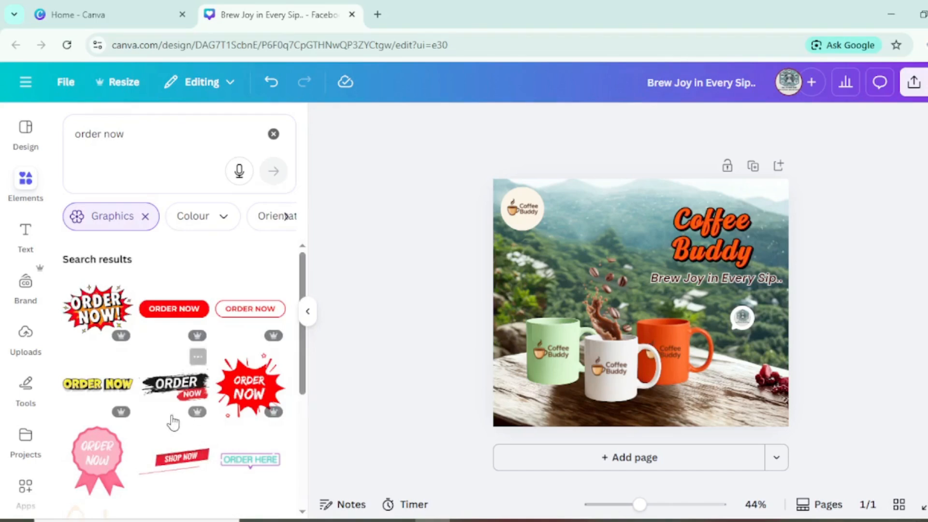
Add the blue ORDER NOW button between the logo and title, recolour it dark red with a tan edge, and shrink it slightly
scroll(174, 387, "down", 5)
left_click(193, 280)
left_click_drag(656, 265, 610, 234)
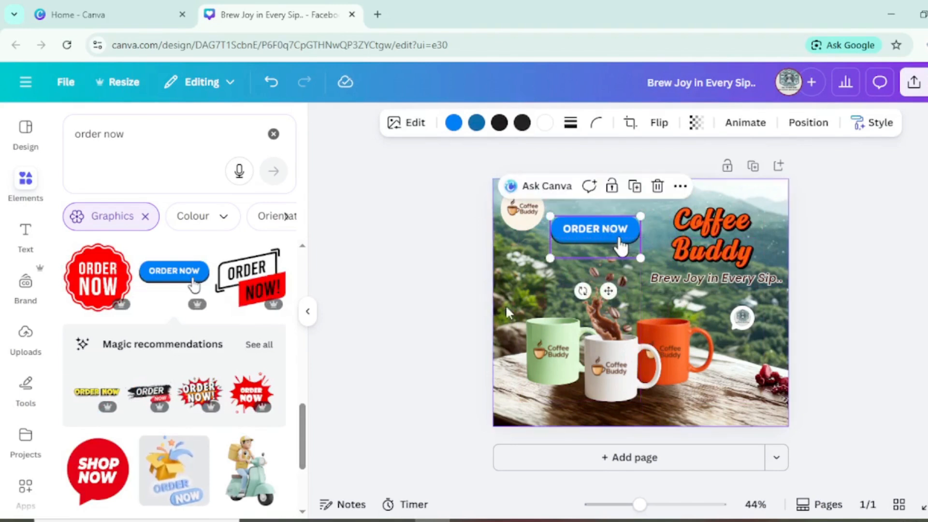
left_click(453, 122)
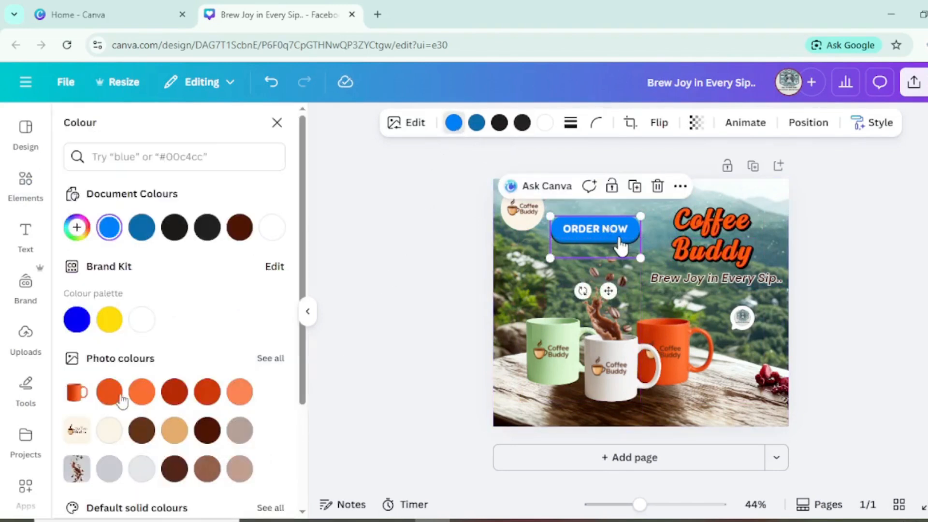
left_click(177, 392)
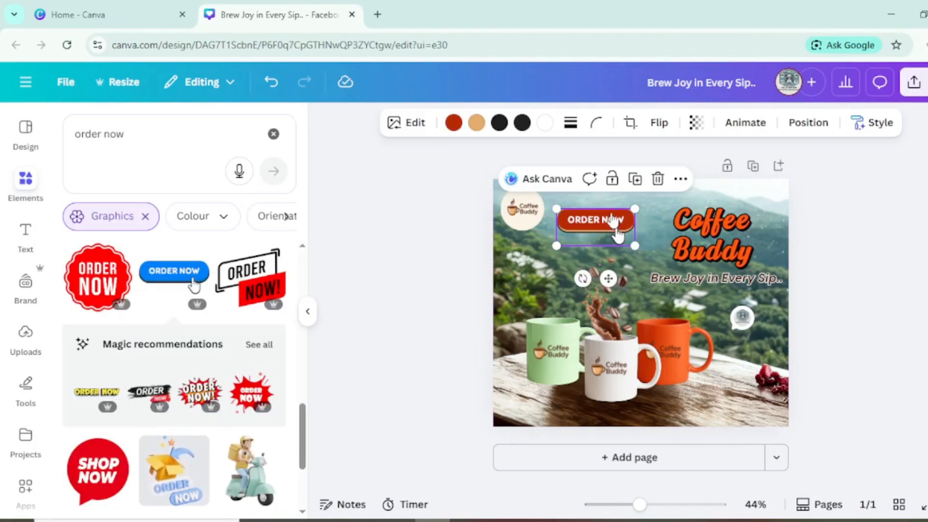
right_click(613, 220)
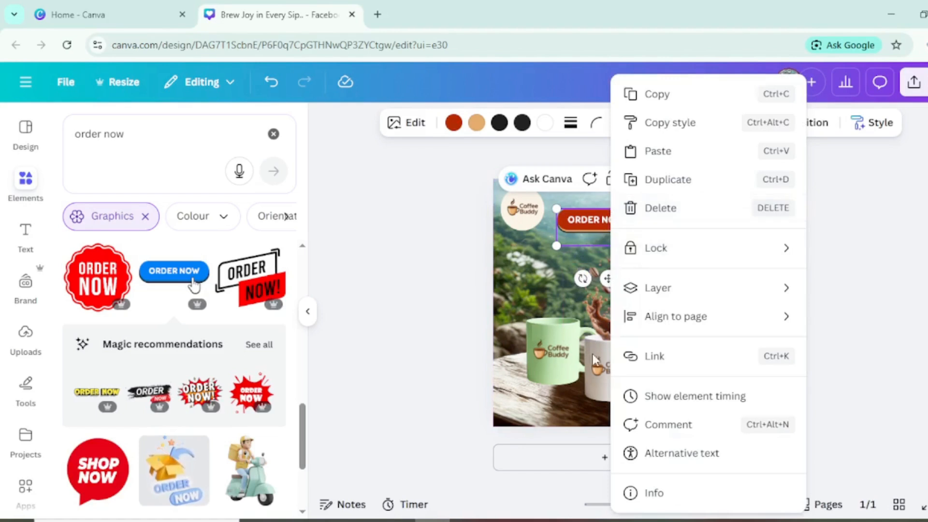
left_click(661, 367)
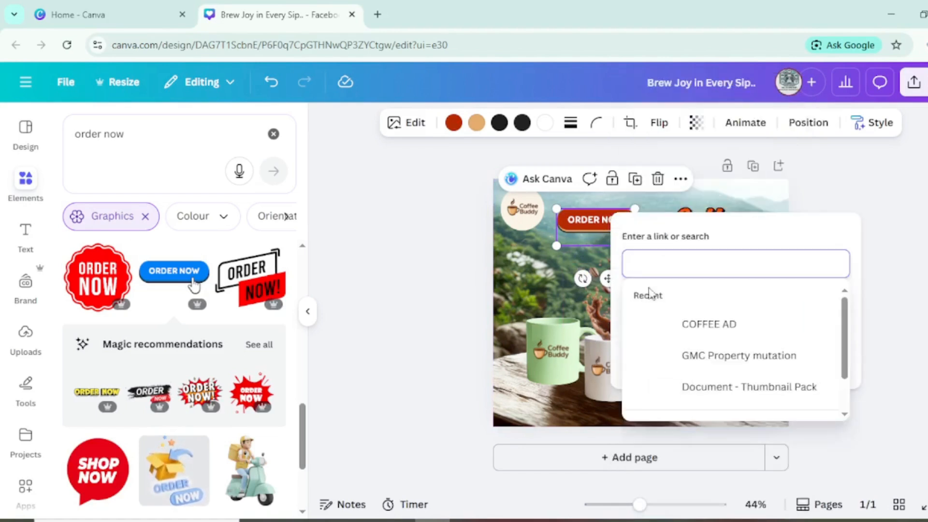
left_click(616, 225)
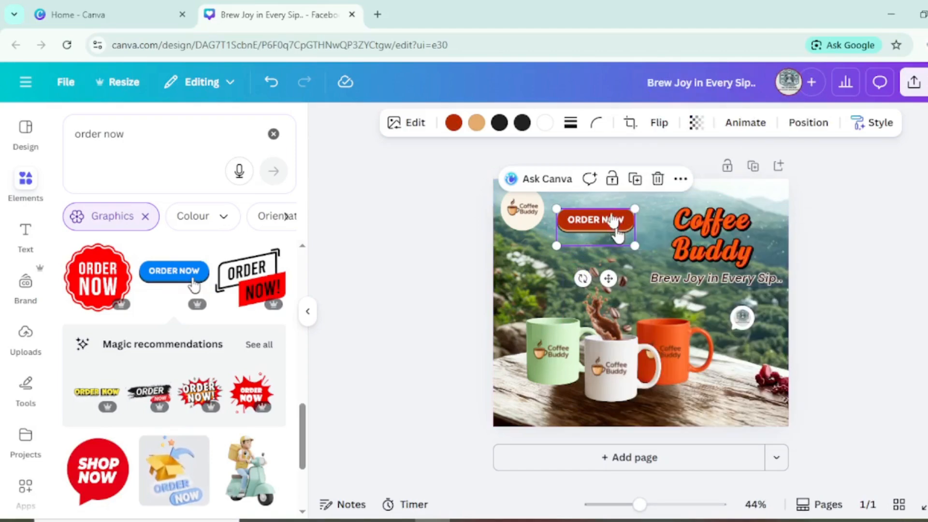
Link the ORDER NOW button to the Amazon page of the Larah by BOROSIL Orbit White mugs, and close that page's browser tab
right_click(613, 220)
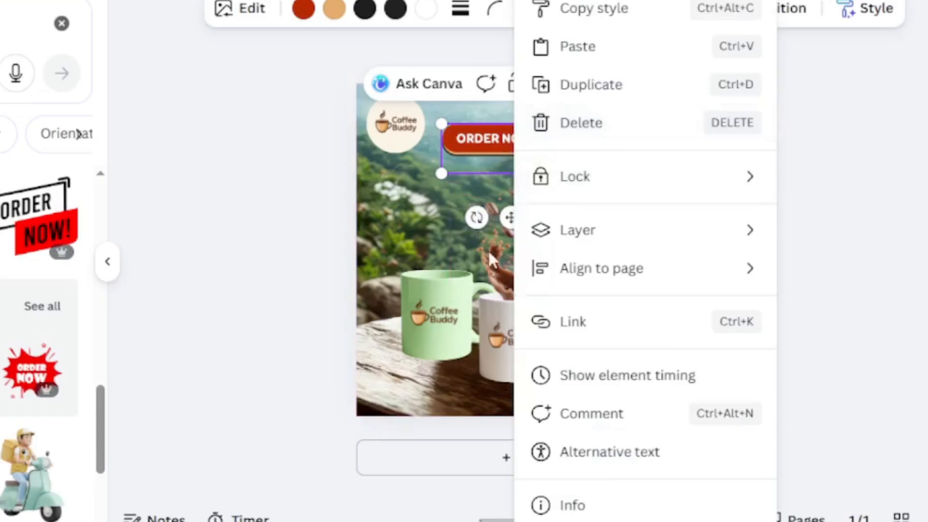
left_click(584, 325)
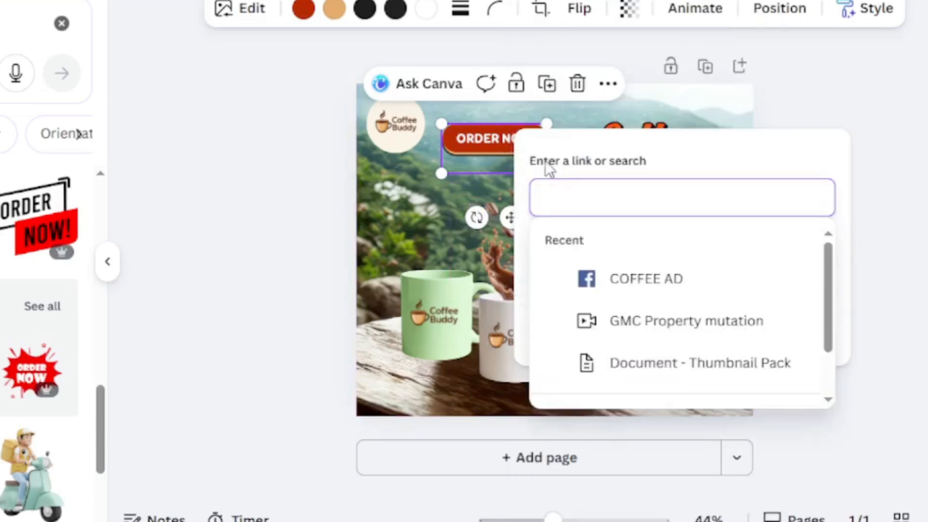
key("ctrl+v")
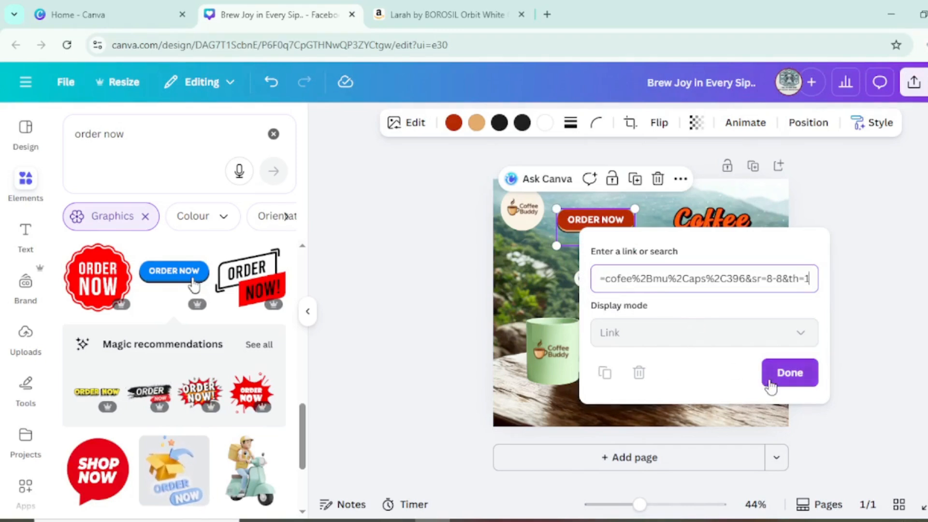
left_click(769, 381)
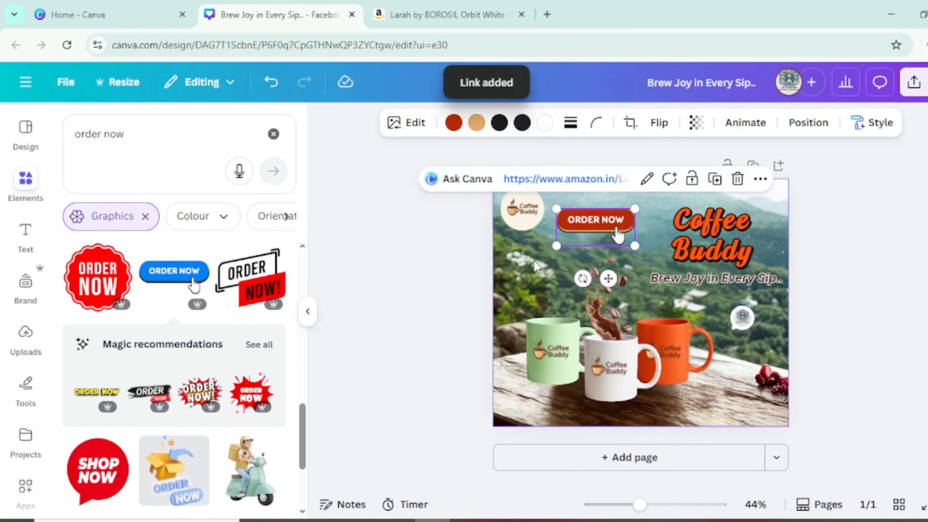
left_click(530, 243)
left_click(521, 15)
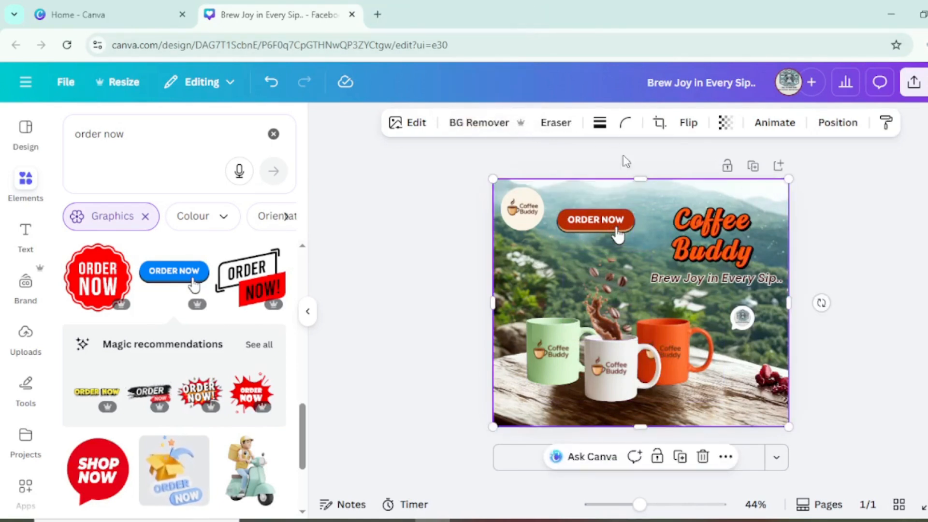
Test the ORDER NOW button's link, return to the design, and present it in full screen
left_click(590, 225)
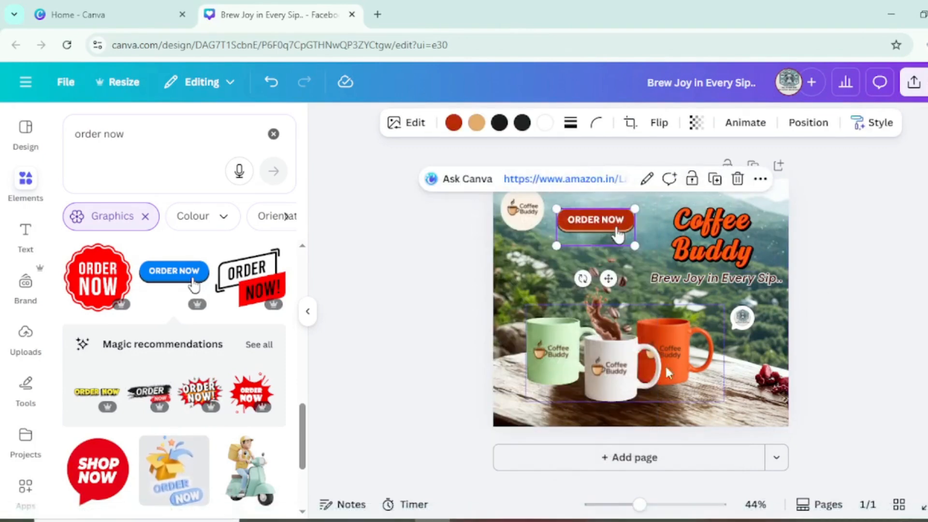
left_click(575, 180)
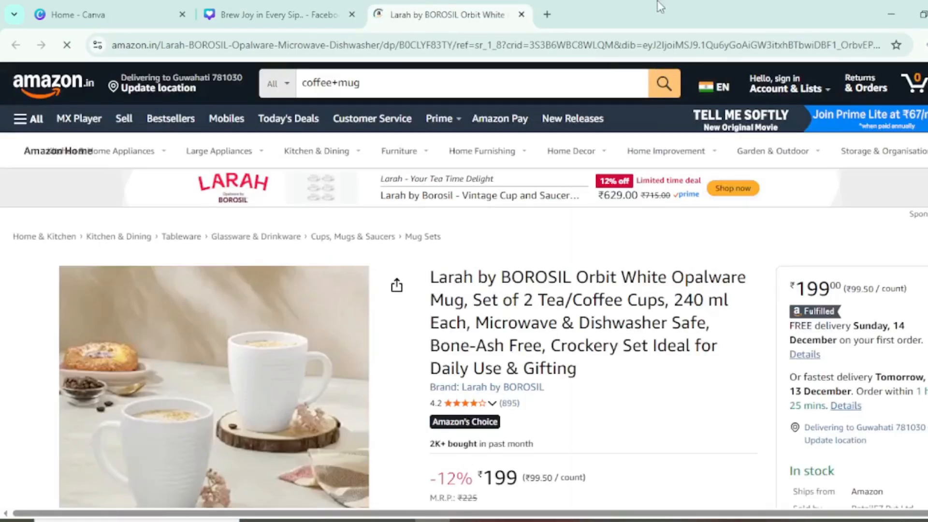
left_click(280, 15)
left_click(921, 503)
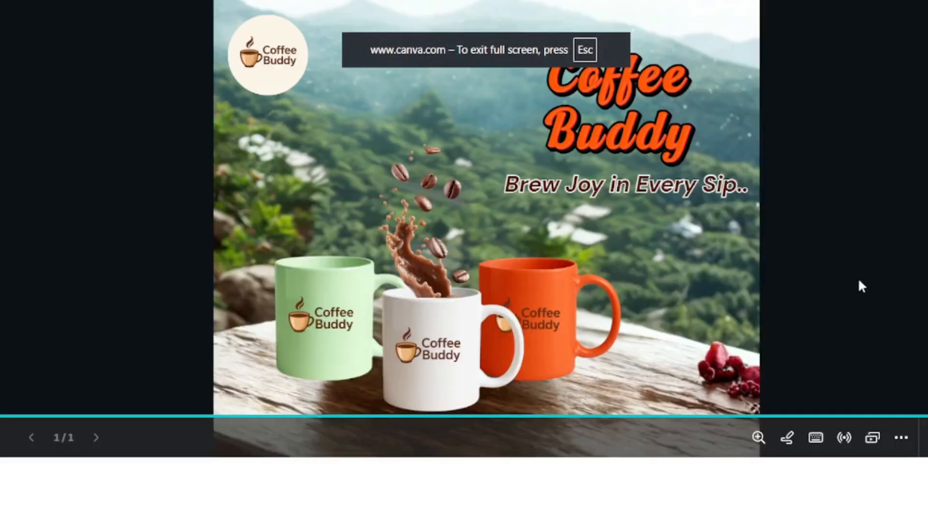